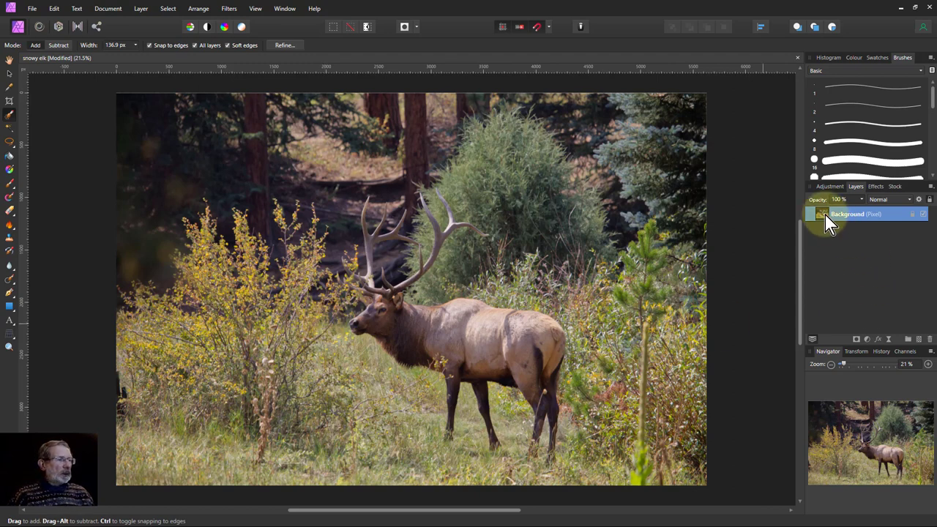
Duplicate the elk photo's Background layer with Ctrl+J.
key("ctrl+j")
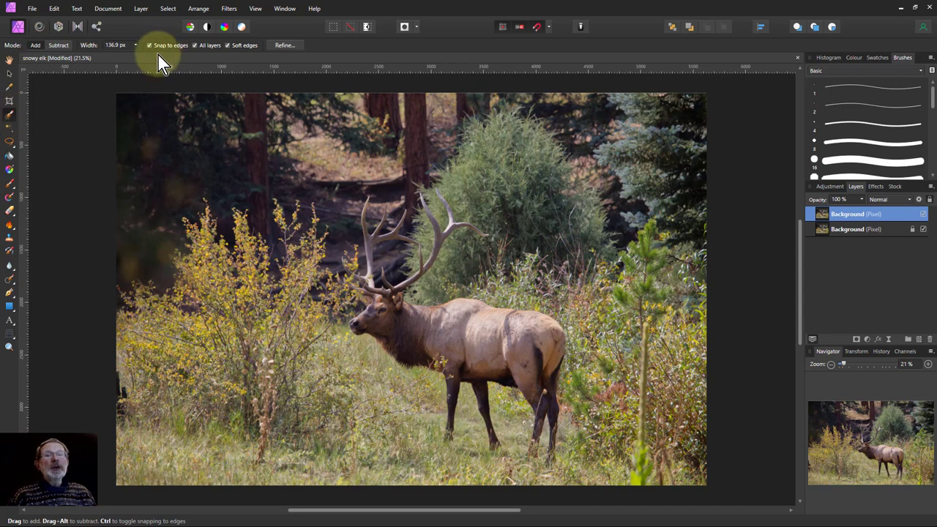
Brush a selection over the elk's body, rump, back, neck, head, antlers and legs.
left_click(479, 312)
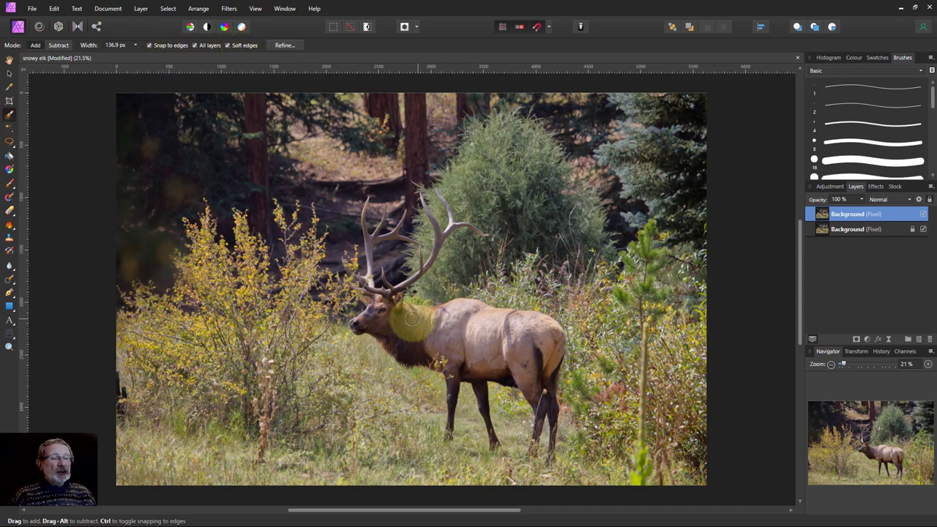
left_click(545, 348)
left_click(476, 338)
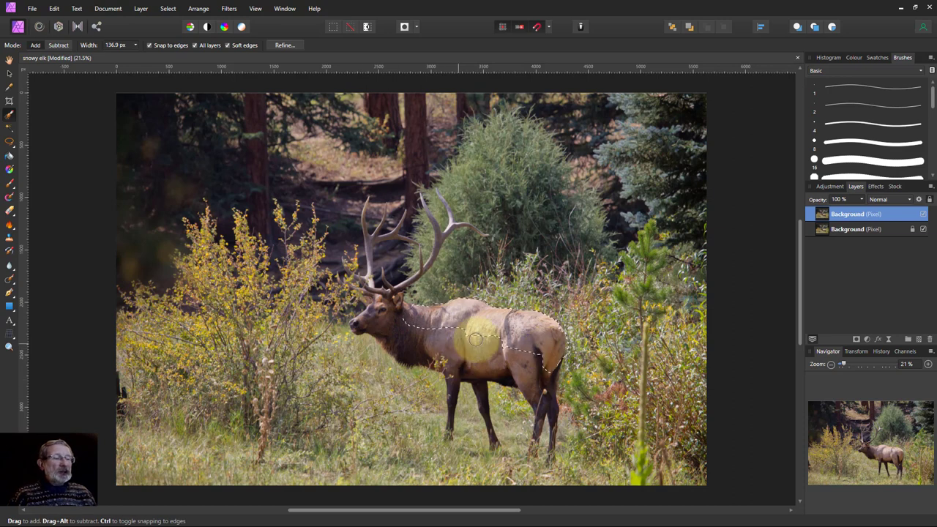
mouse_move(421, 313)
left_mouse_down()
mouse_move(401, 275)
mouse_move(457, 194)
mouse_move(410, 192)
mouse_move(385, 219)
mouse_move(362, 316)
mouse_move(408, 350)
mouse_move(433, 347)
mouse_move(464, 366)
mouse_move(477, 456)
left_mouse_up()
left_click(429, 329)
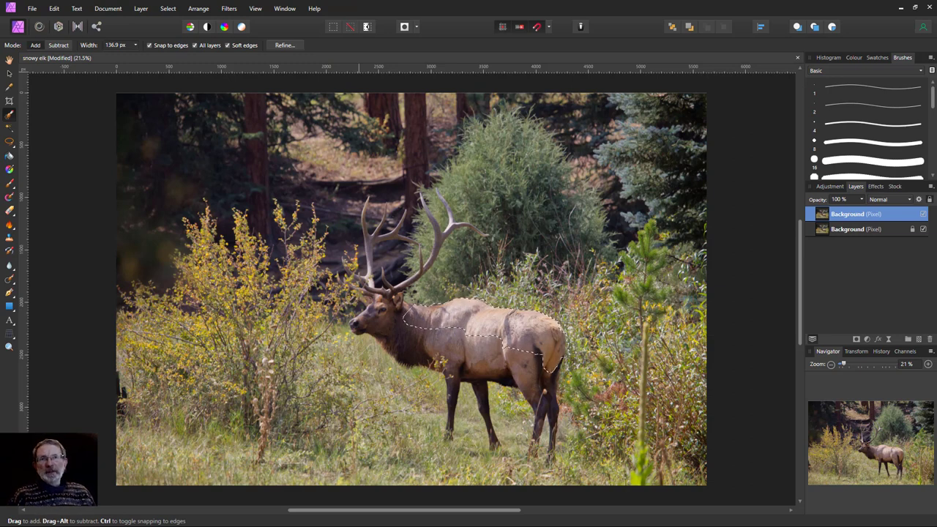
mouse_move(77, 191)
left_mouse_down()
mouse_move(94, 215)
mouse_move(174, 247)
mouse_move(184, 209)
left_mouse_up()
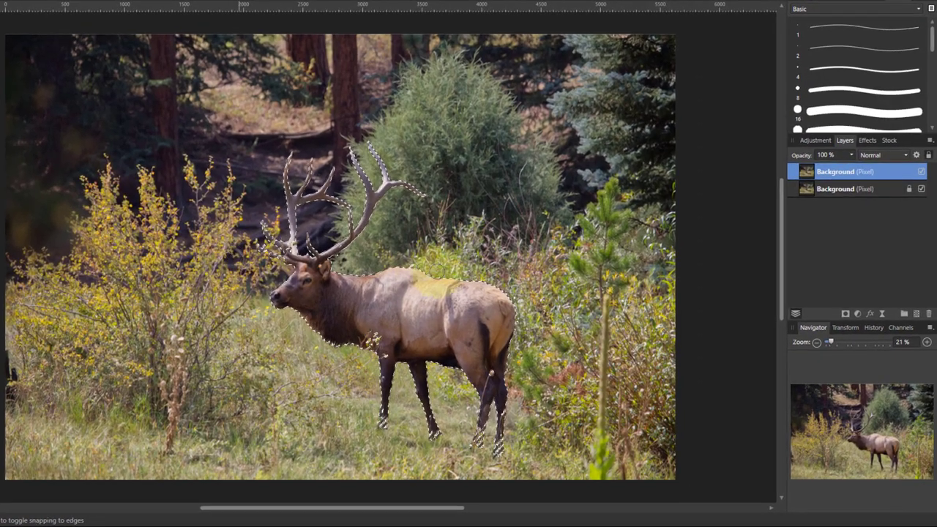
left_click_drag(522, 358, 522, 358)
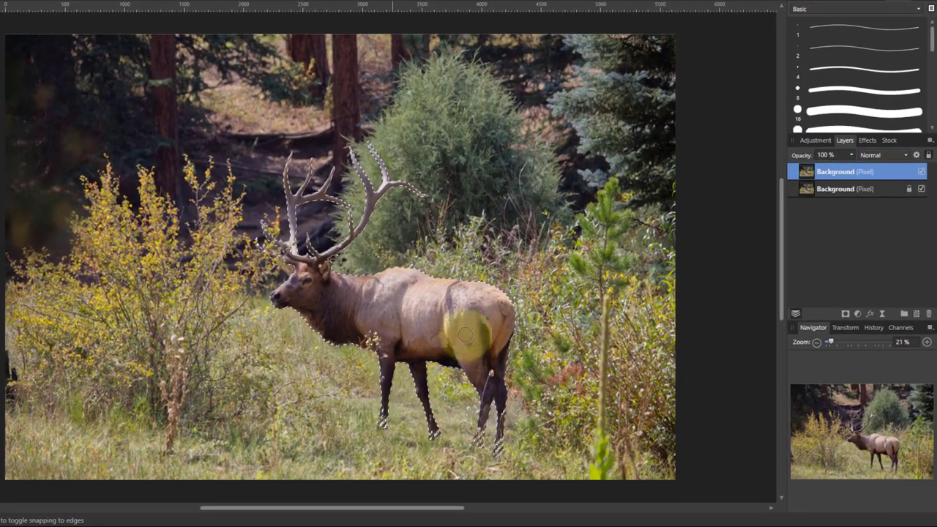
mouse_move(466, 335)
left_mouse_down()
mouse_move(468, 344)
mouse_move(476, 322)
mouse_move(447, 293)
mouse_move(389, 279)
left_mouse_up()
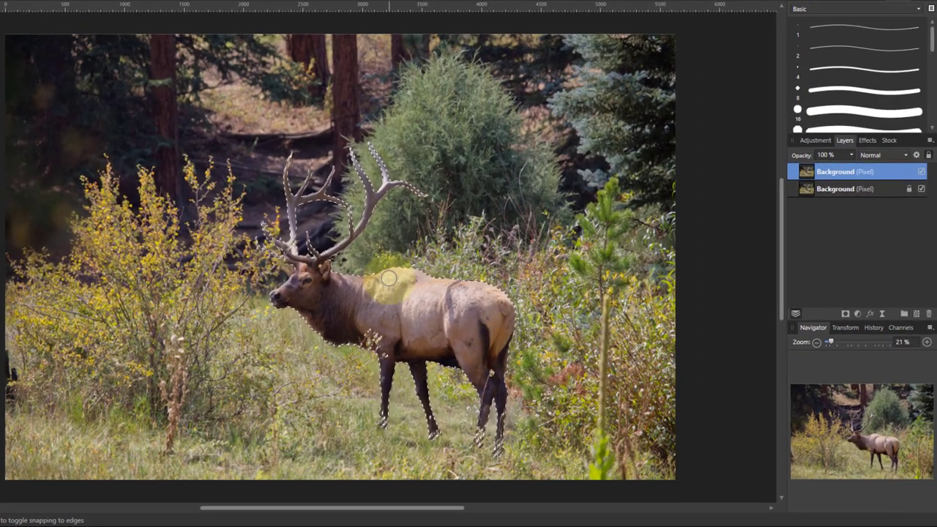
Turn the elk selection into a mask on the upper layer and deselect.
left_click(844, 314)
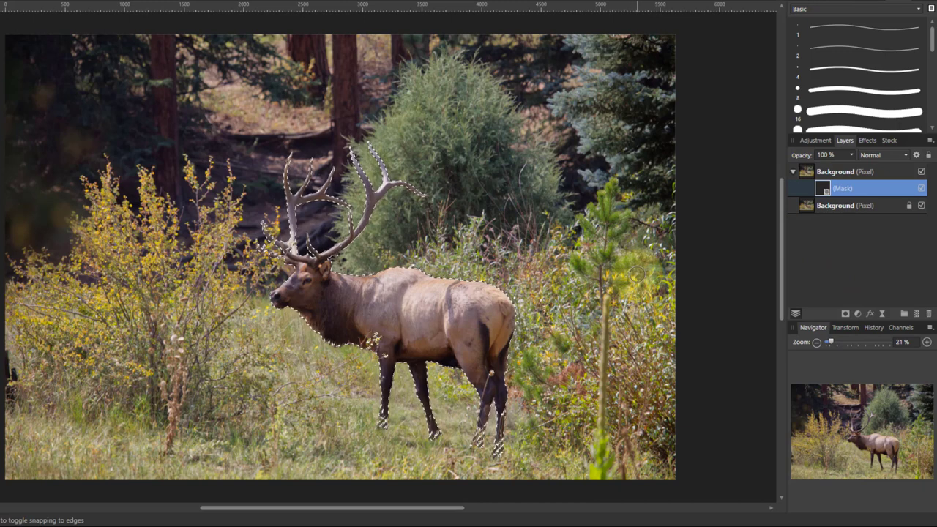
key("ctrl+d")
left_click(774, 176)
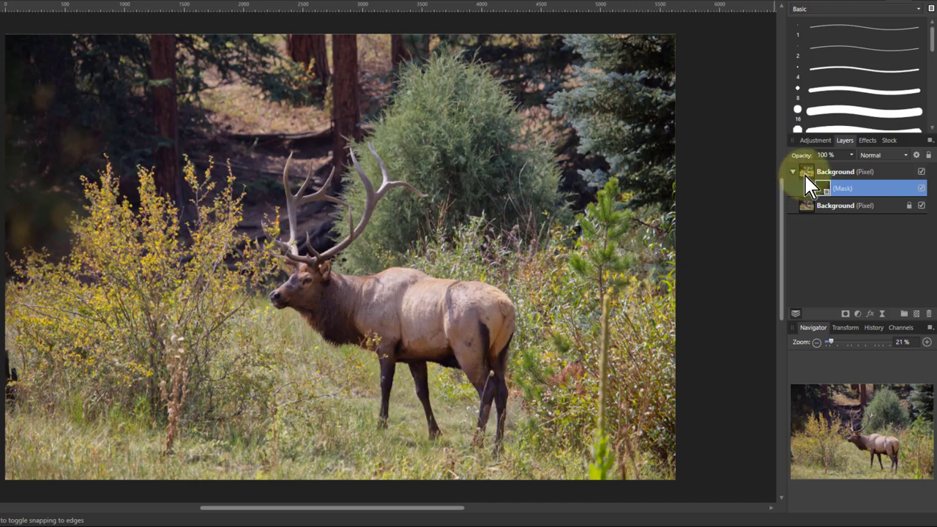
left_click_drag(810, 185, 929, 216)
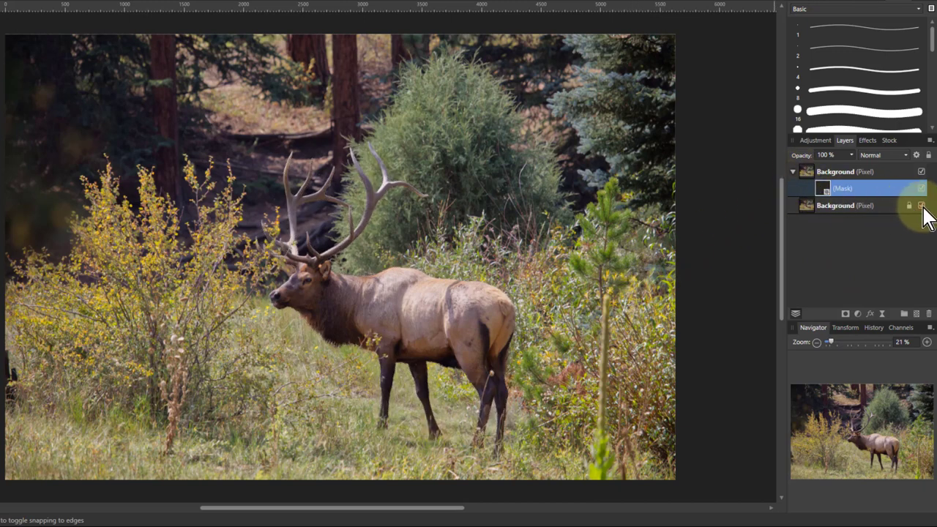
Toggle the lower Background's visibility to check the cutout, then select that layer.
left_click(921, 205)
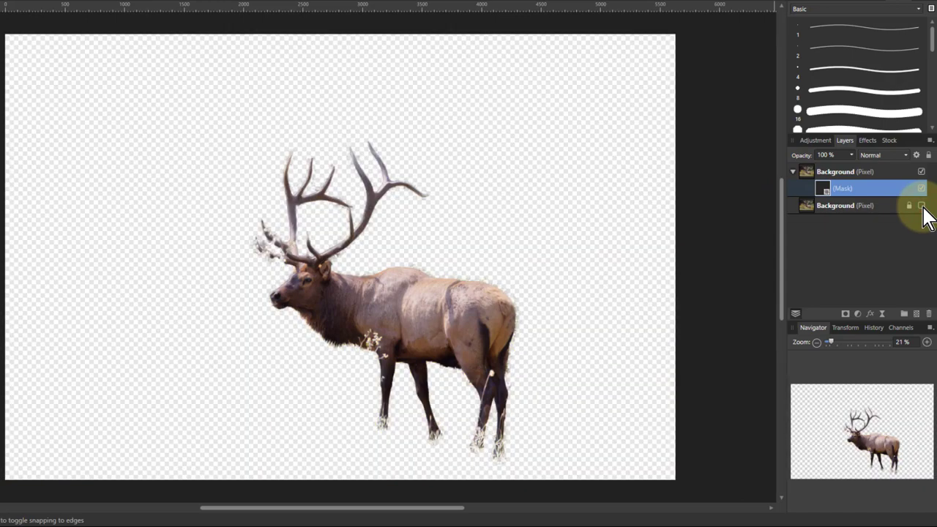
left_click(922, 206)
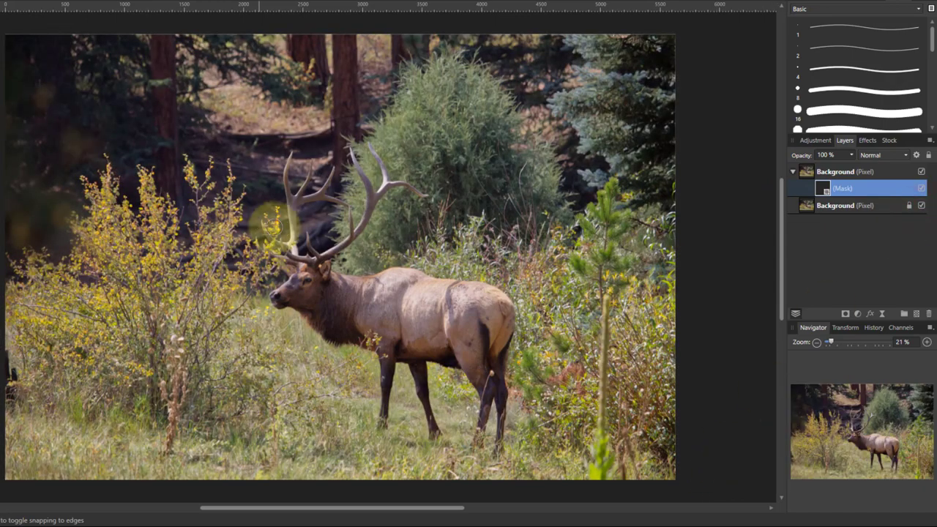
left_click(809, 206)
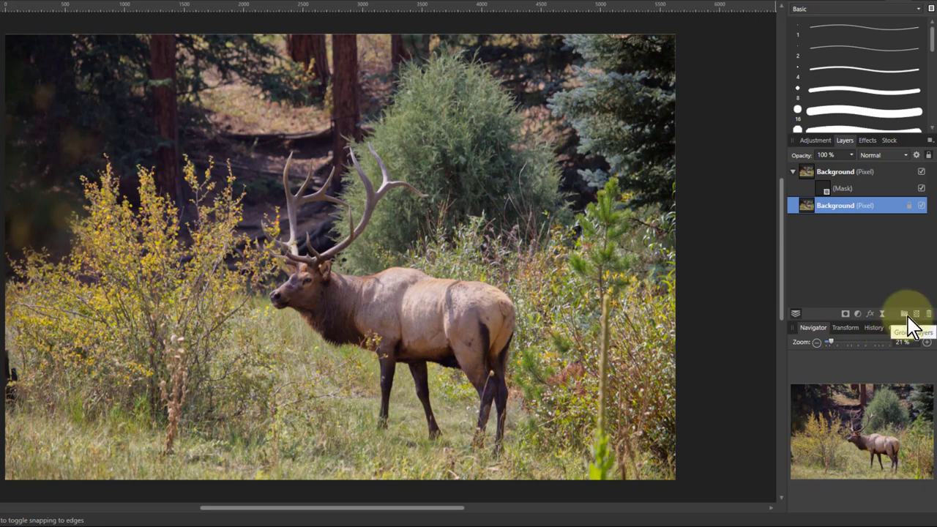
Add a Black and White adjustment above the lower Background with Screen blend mode.
left_click(858, 315)
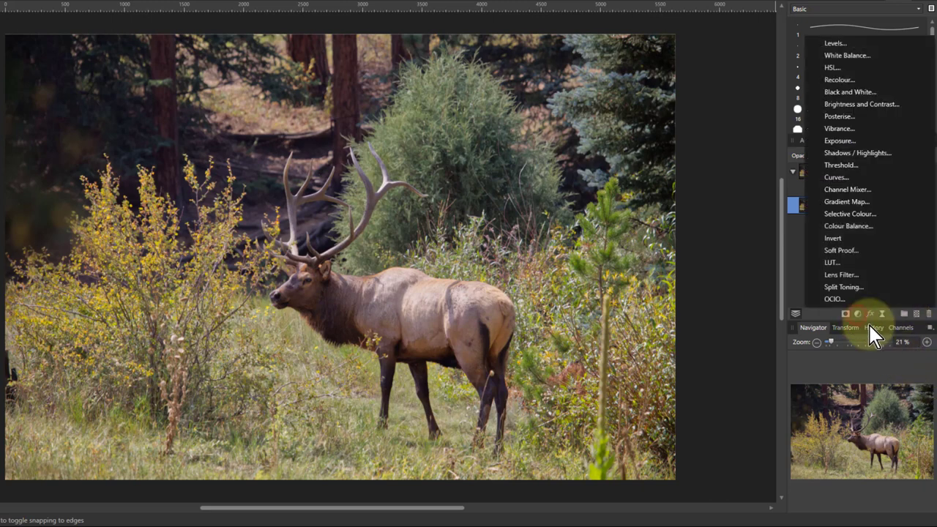
left_click(832, 93)
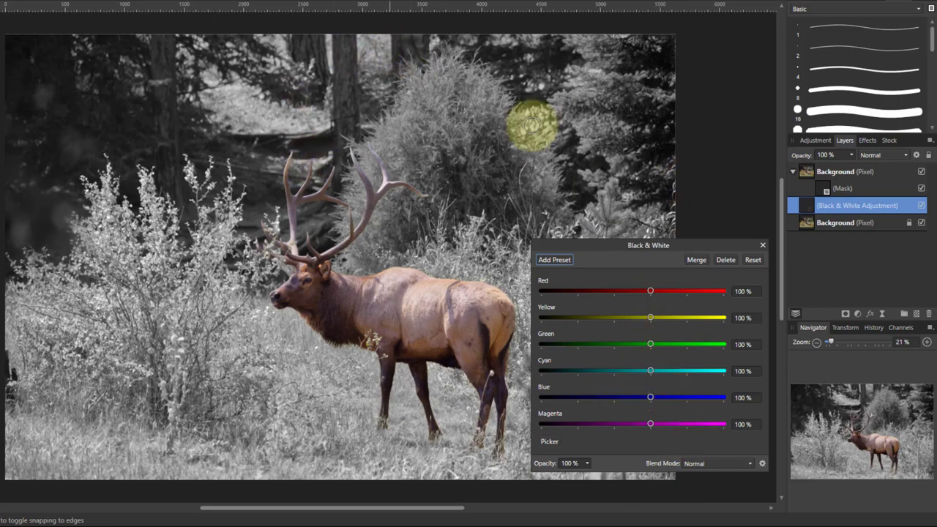
left_click(700, 472)
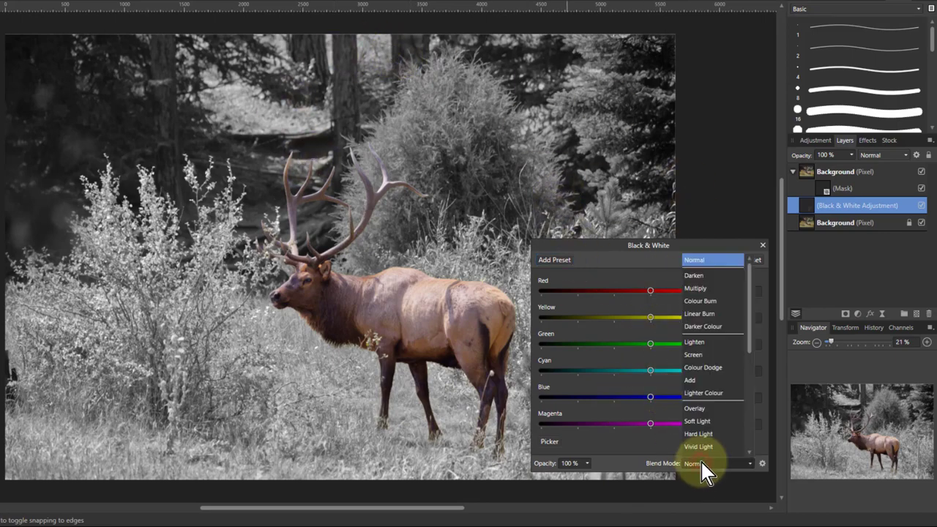
scroll(693, 333, "up", 1)
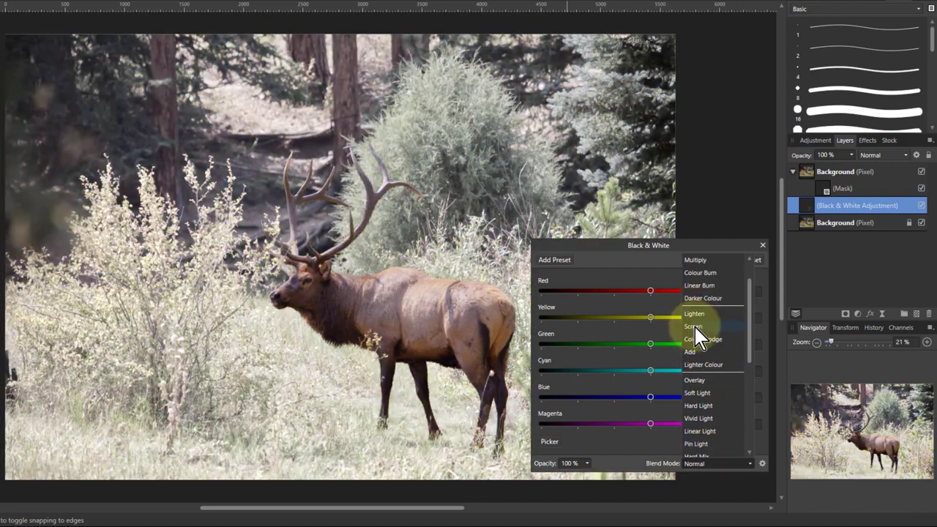
left_click(695, 328)
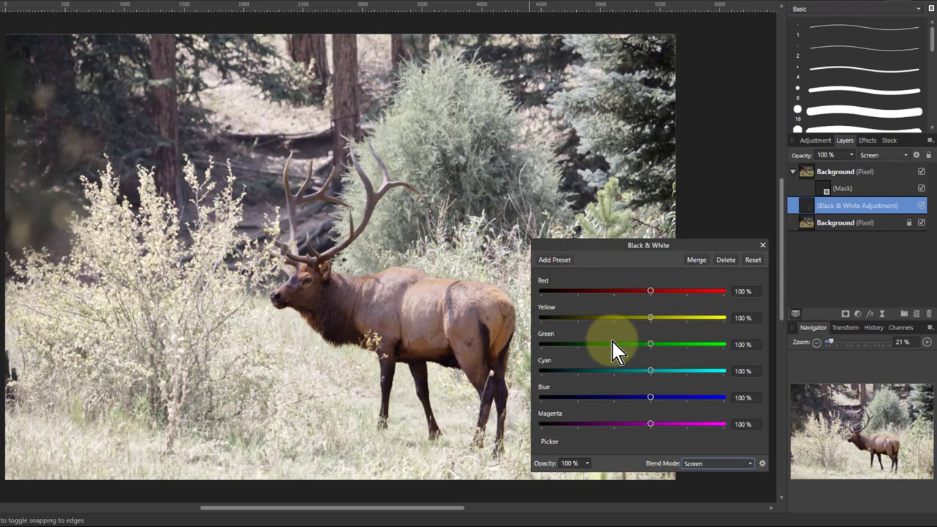
Raise the Black & White levels to about 260–300%, including Yellow 260% and Cyan and Blue 265%.
left_click_drag(650, 290, 716, 292)
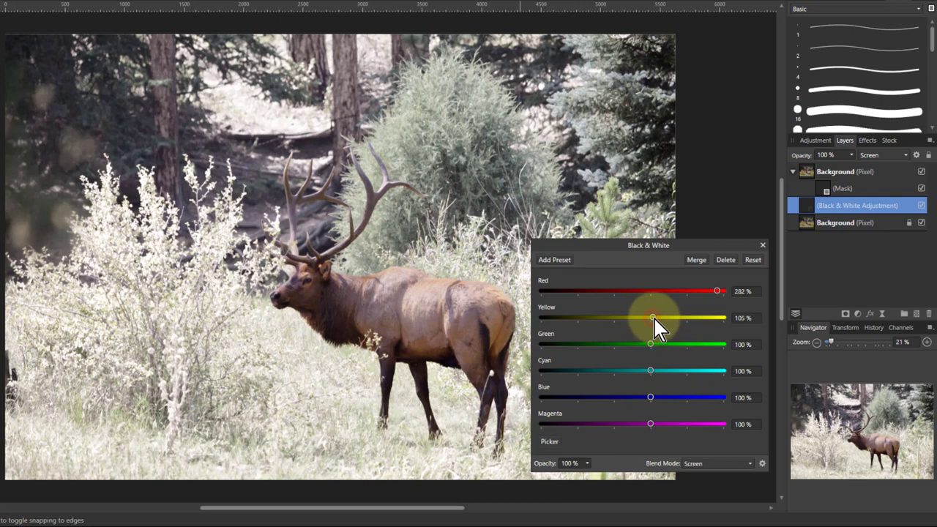
left_click_drag(654, 319, 723, 320)
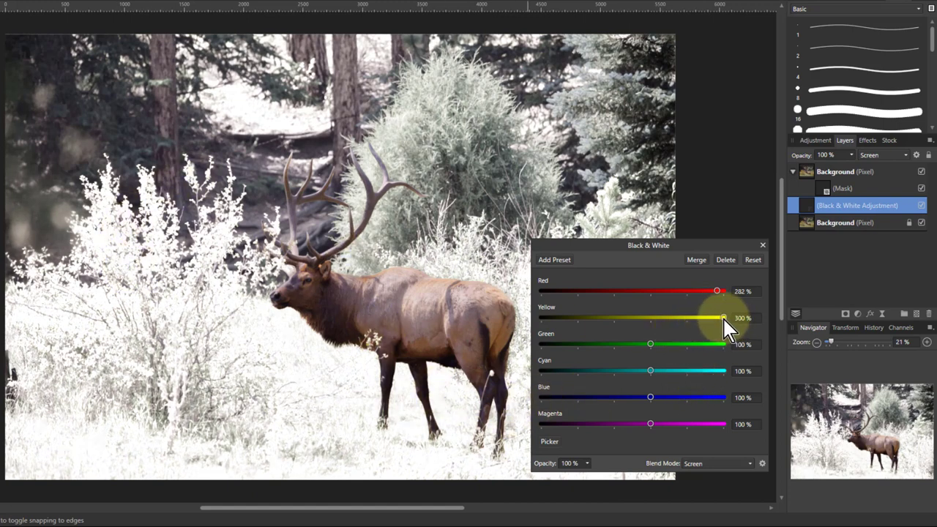
left_click_drag(723, 318, 708, 346)
left_click(651, 344)
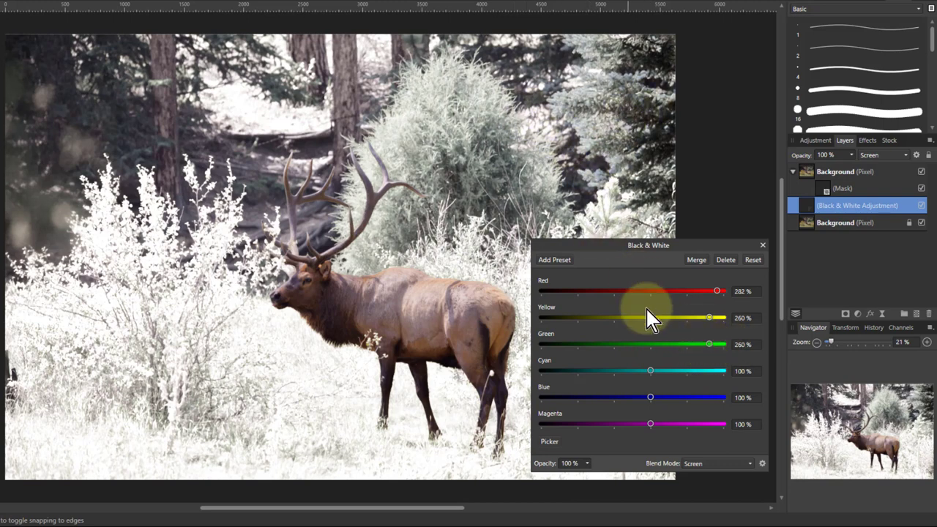
mouse_move(650, 371)
left_mouse_down()
mouse_move(749, 373)
mouse_move(650, 371)
left_mouse_up()
mouse_move(707, 374)
left_mouse_down()
mouse_move(623, 368)
mouse_move(712, 376)
left_mouse_up()
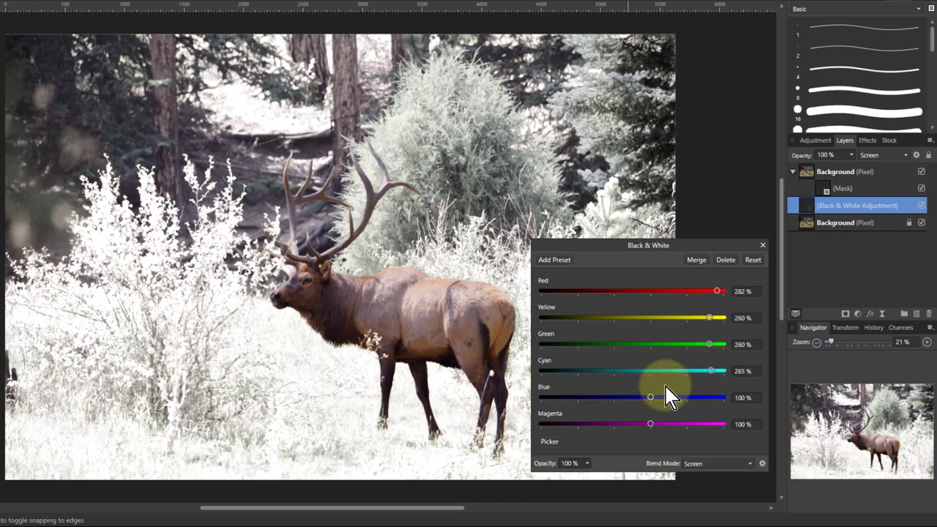
left_click_drag(650, 397, 714, 397)
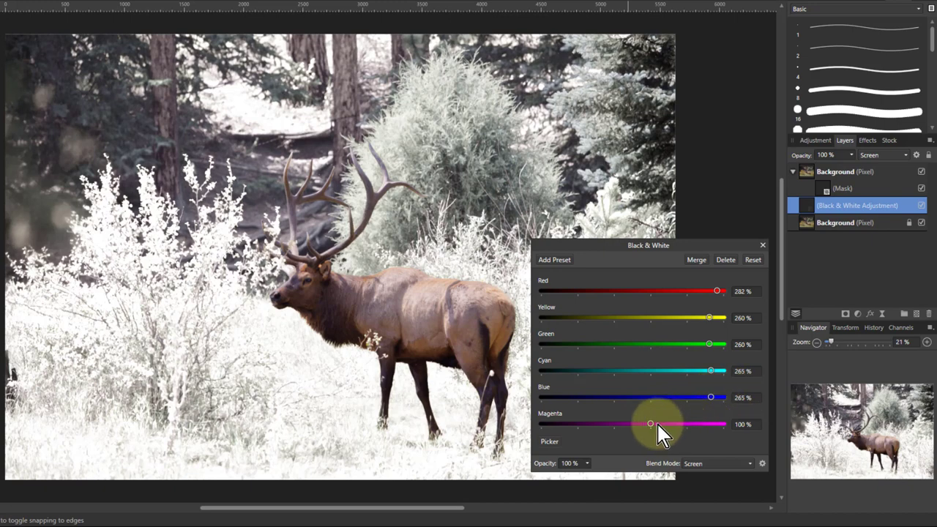
left_click_drag(649, 424, 782, 428)
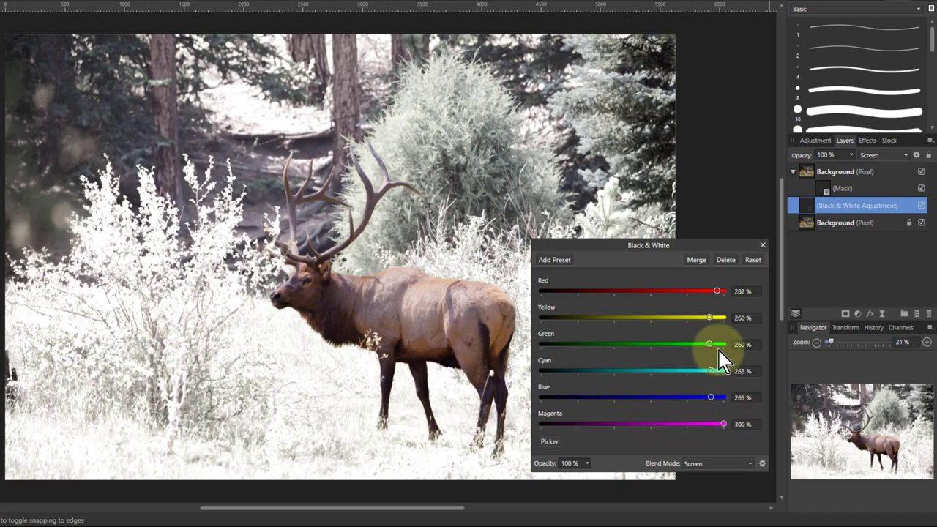
left_click(761, 246)
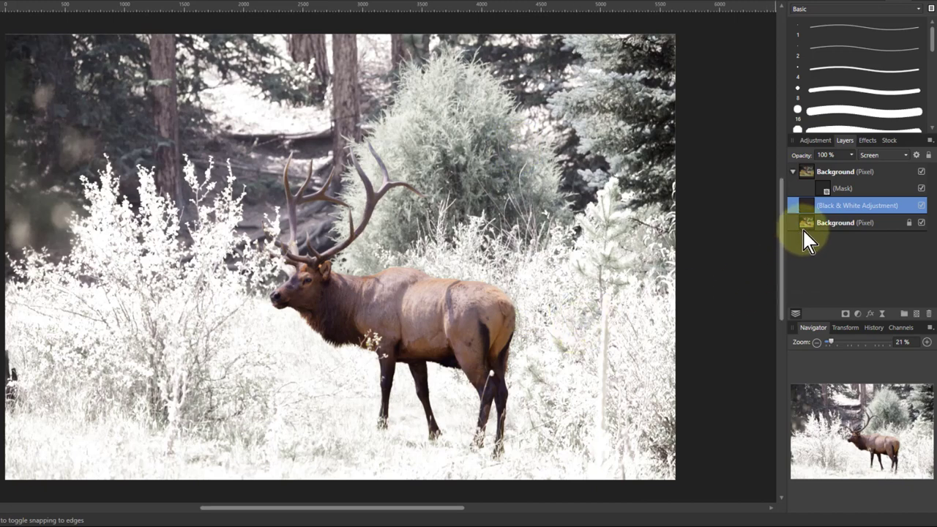
Fill a new pixel layer with a top-down white-to-black gradient in Screen mode, then add another empty layer.
left_click(917, 313)
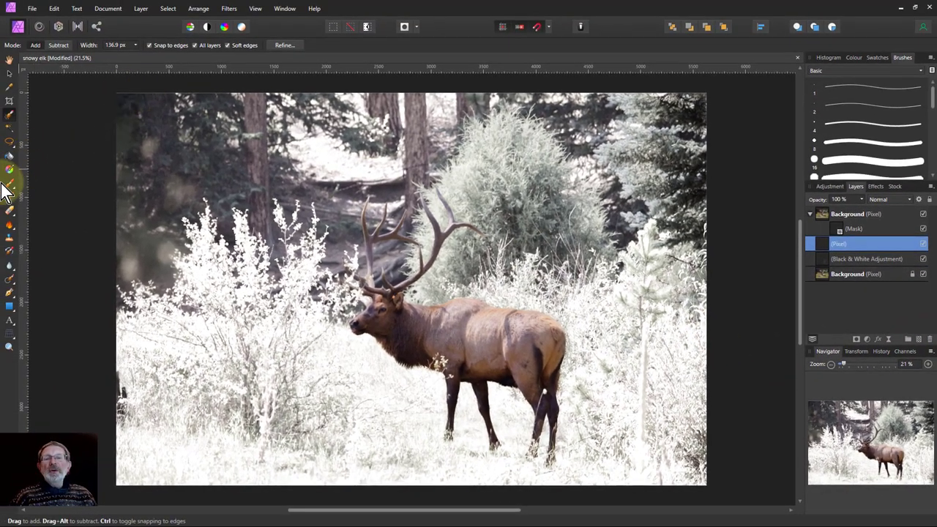
left_click(10, 169)
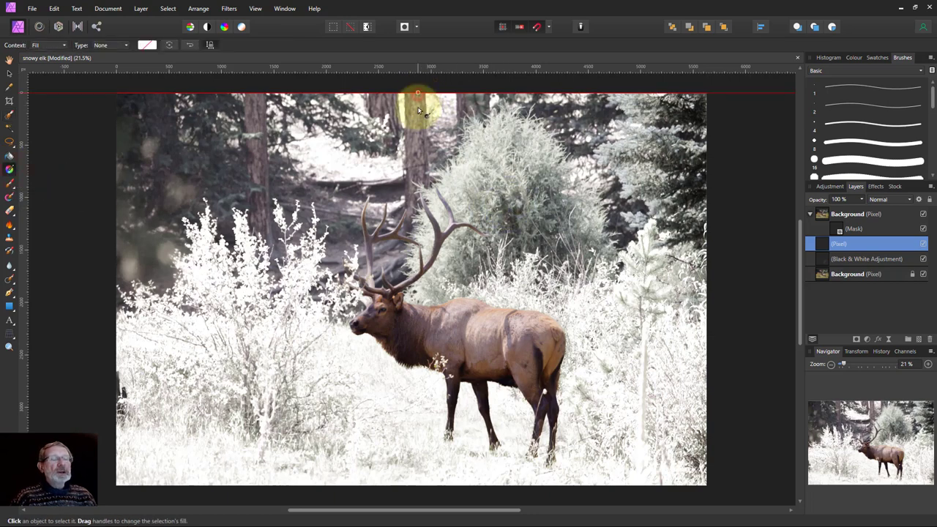
left_click_drag(417, 94, 418, 311)
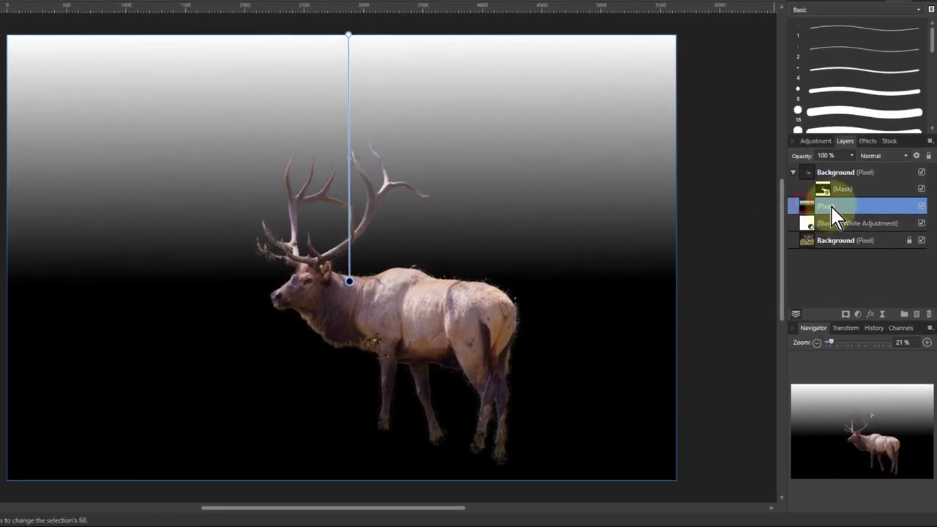
left_click(883, 155)
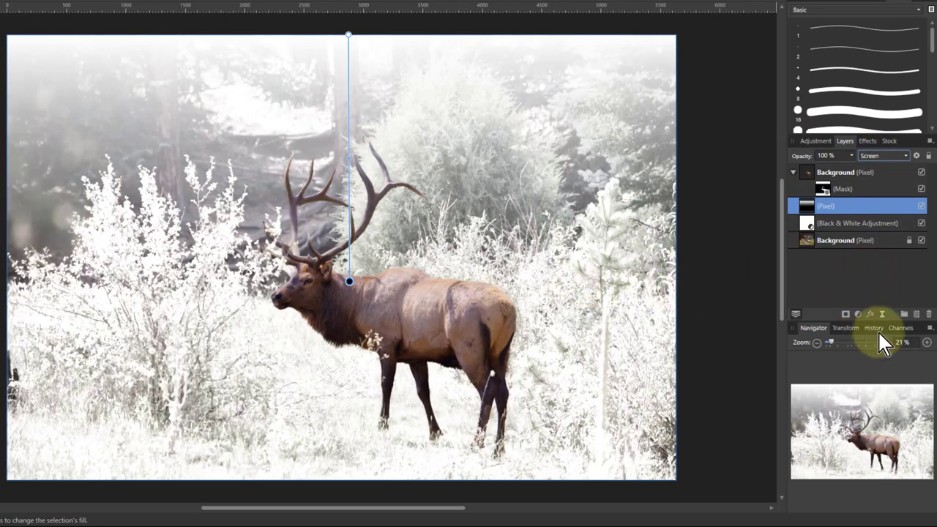
left_click(915, 314)
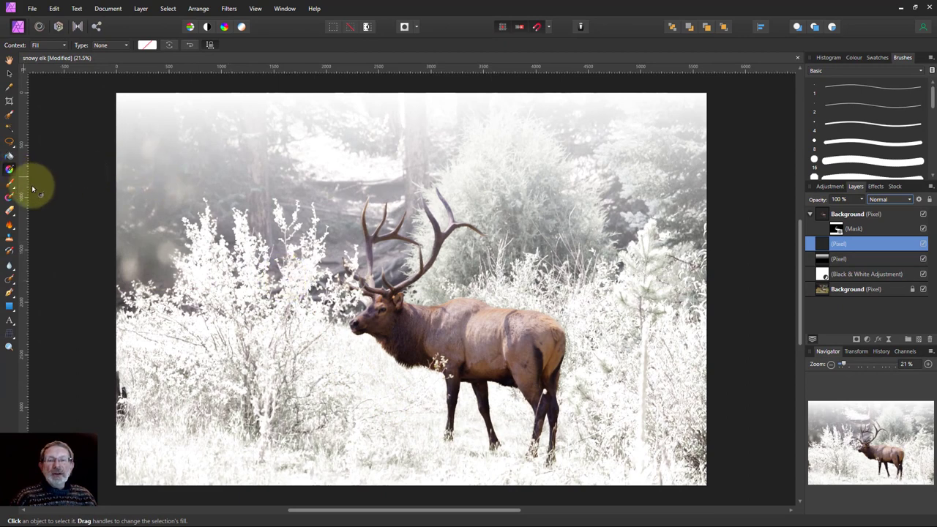
Fill the new layer with a gradient rising from the bottom and set it to Screen blending.
left_click_drag(419, 485, 418, 359)
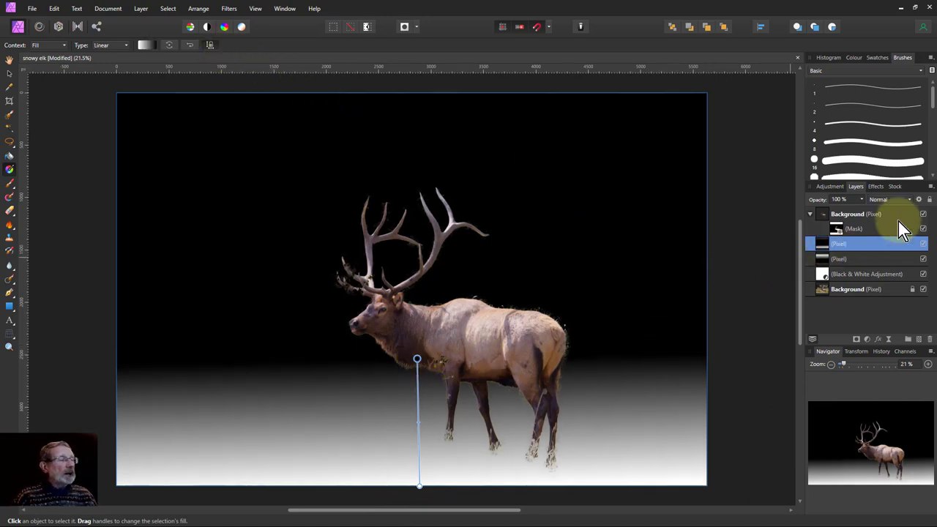
left_click(889, 201)
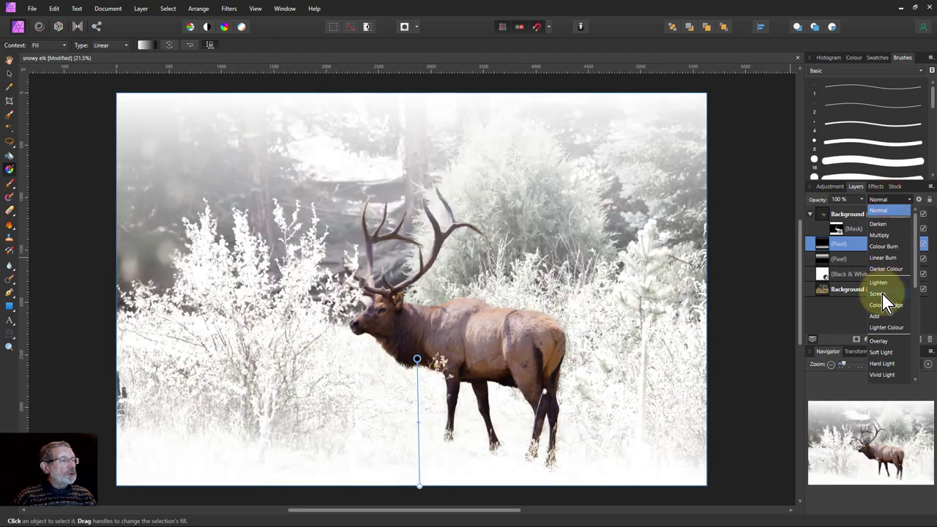
left_click(884, 295)
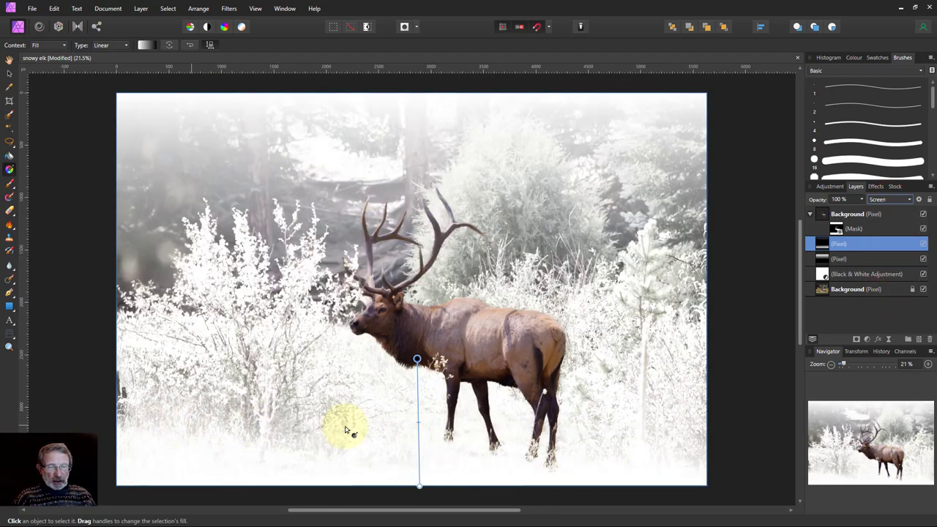
left_click(9, 102)
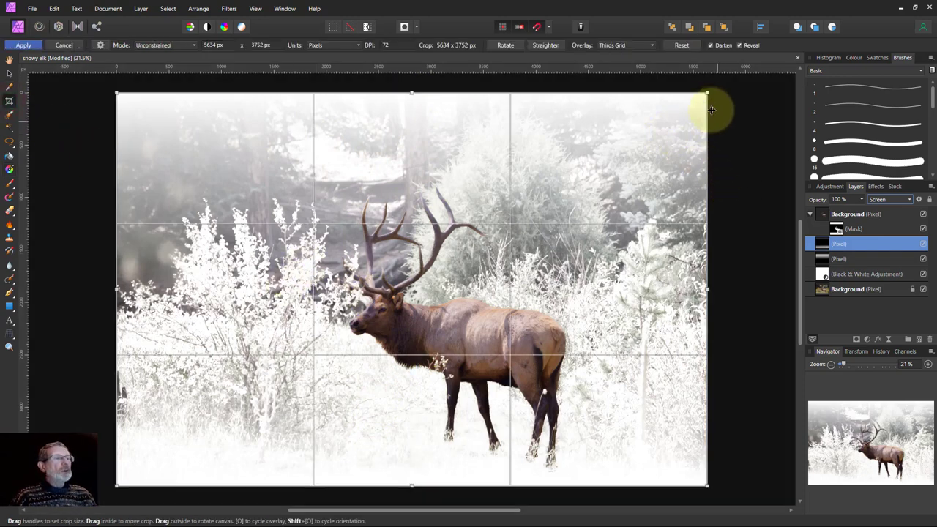
Crop the image to 4335 × 2997 px by pulling in both top corners.
left_click_drag(706, 92, 616, 109)
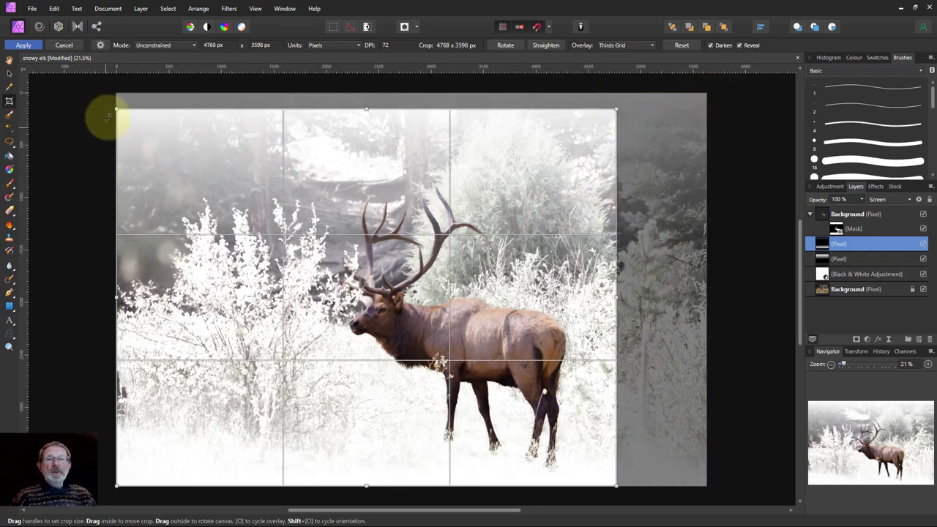
left_click_drag(116, 109, 162, 172)
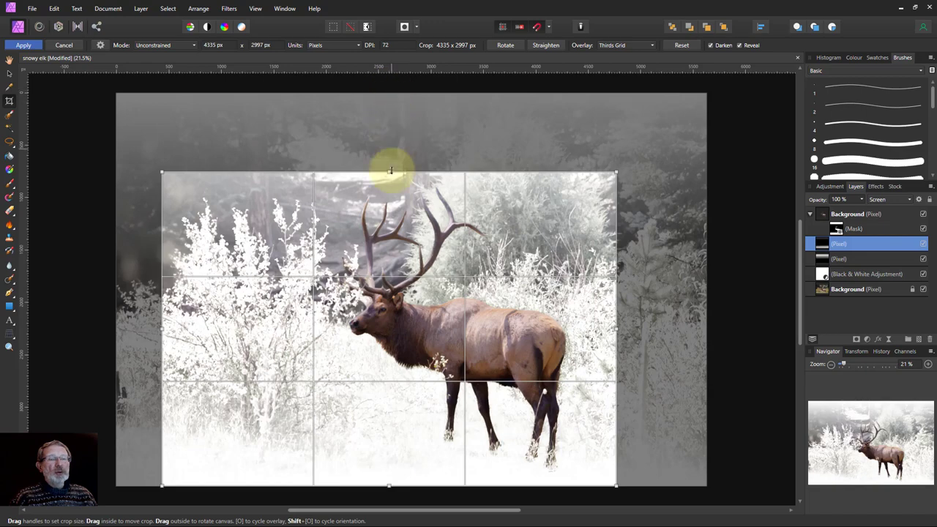
left_click(24, 46)
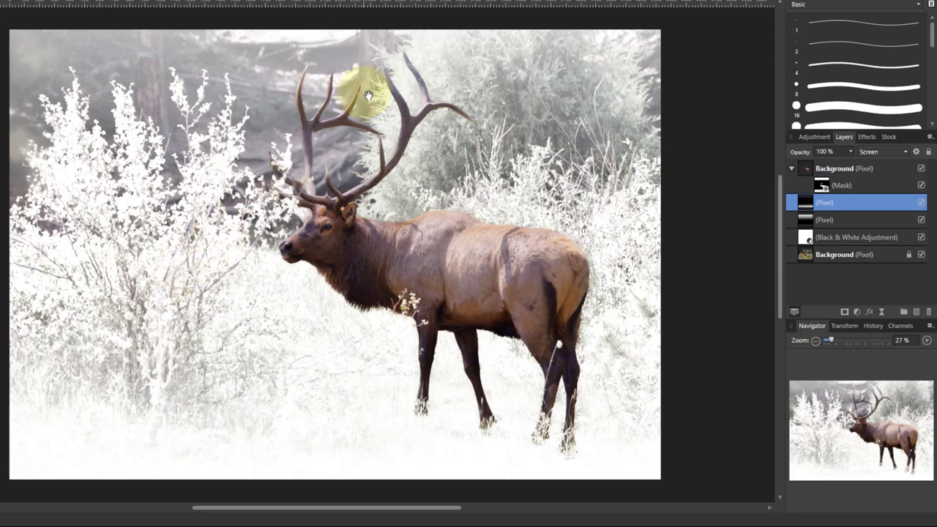
Group the lower background layers and name the group Background.
left_click(807, 257, "shift")
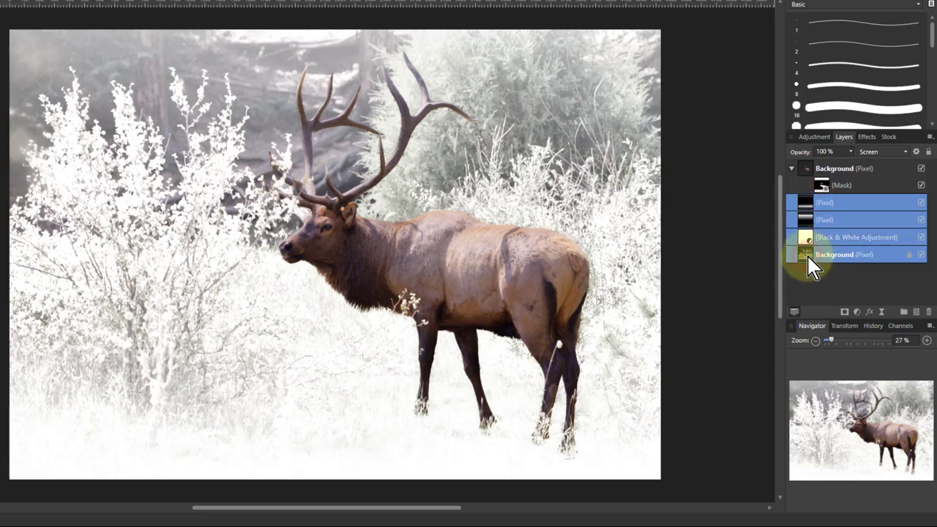
key("ctrl+g")
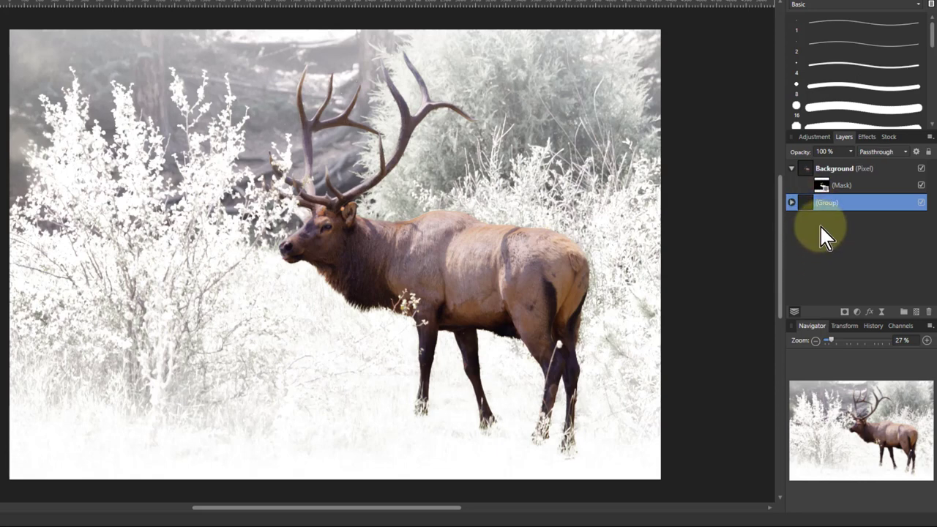
double_click(843, 203)
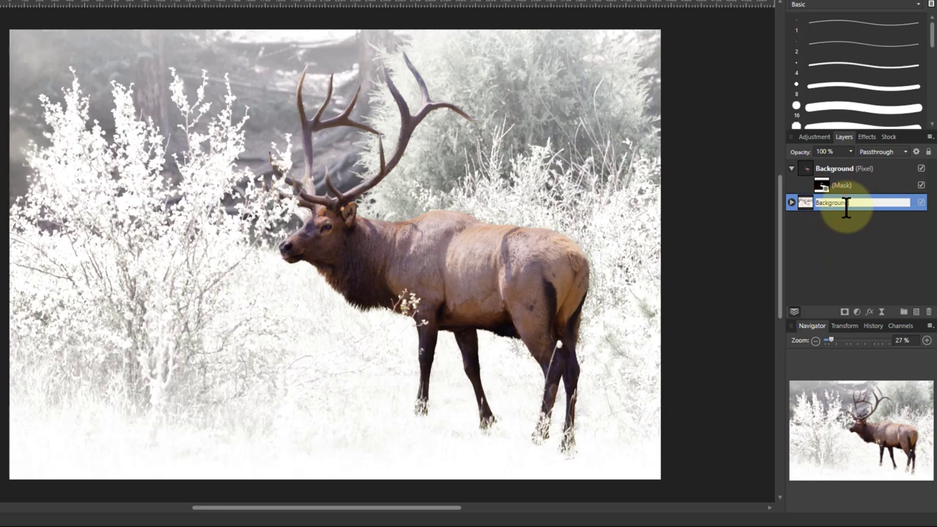
key("Return")
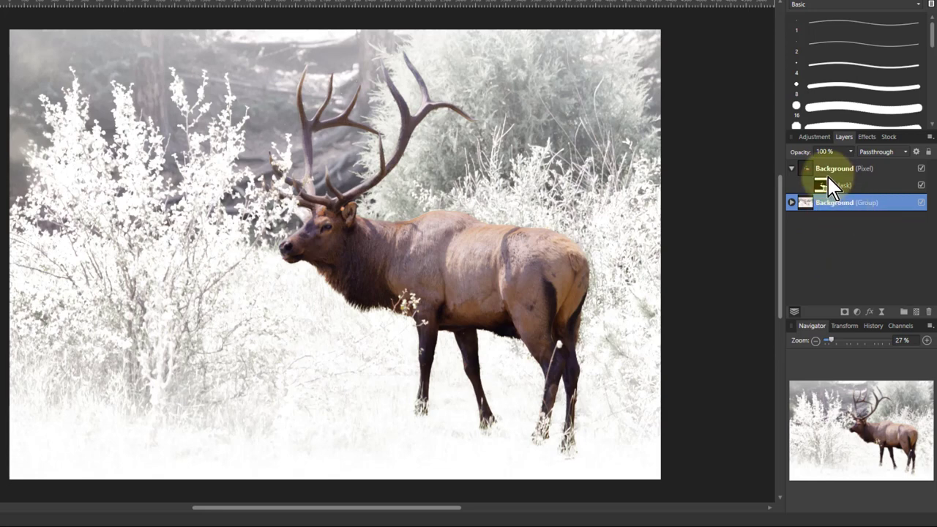
Group the masked elk layer as 'Elk' and expand it to show the mask.
left_click(809, 176)
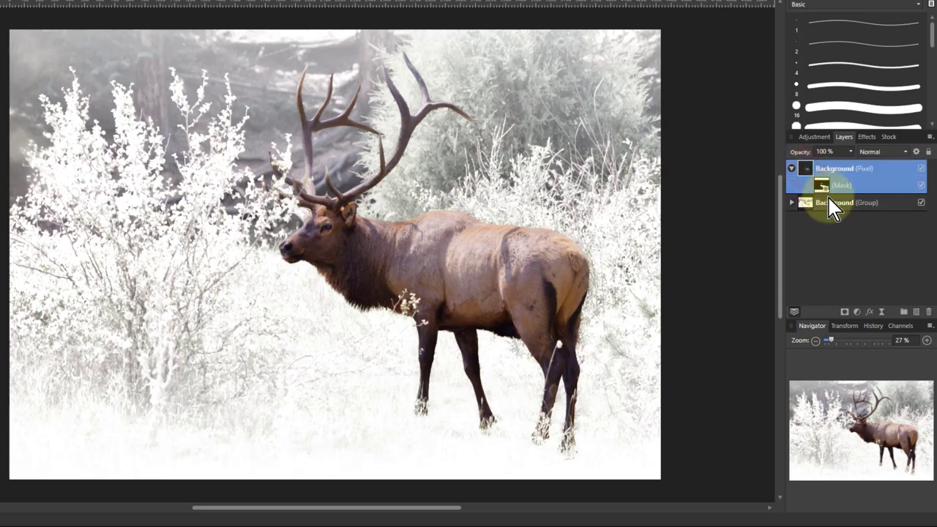
key("ctrl+g")
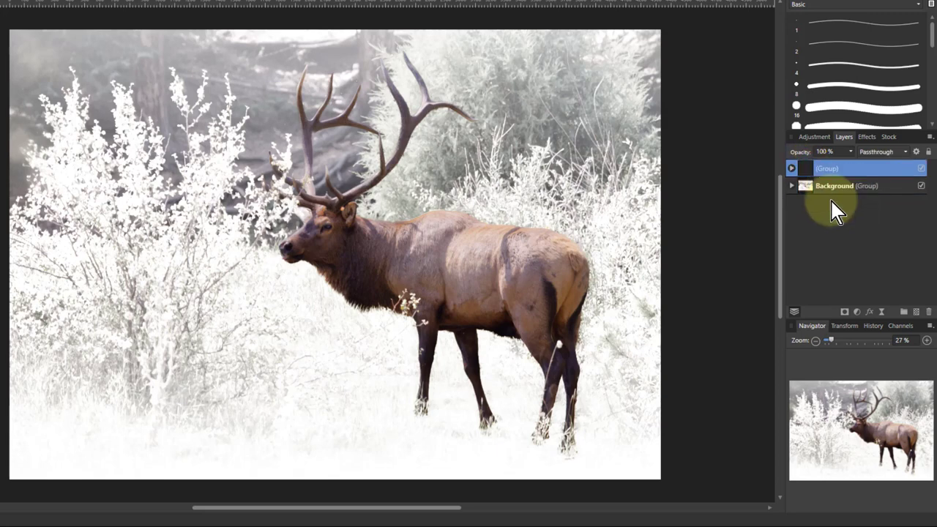
double_click(842, 168)
type("Elk")
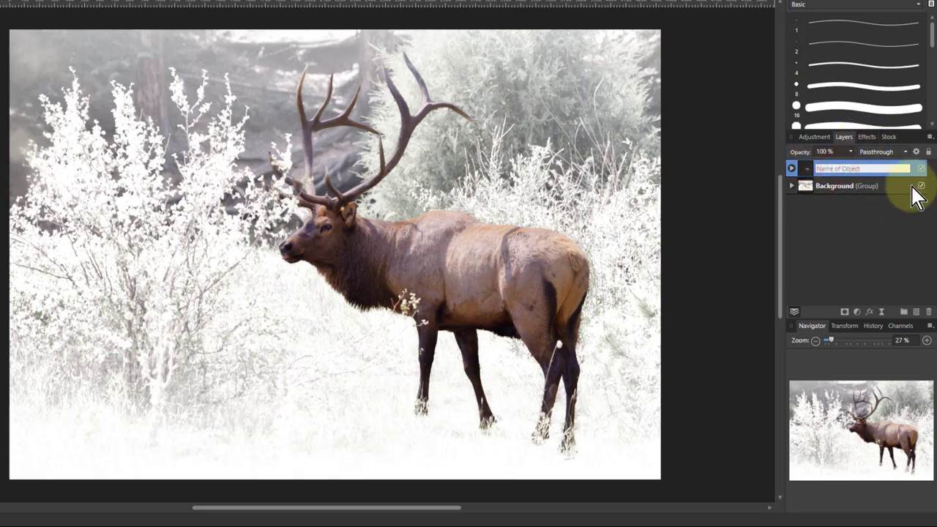
key("Return")
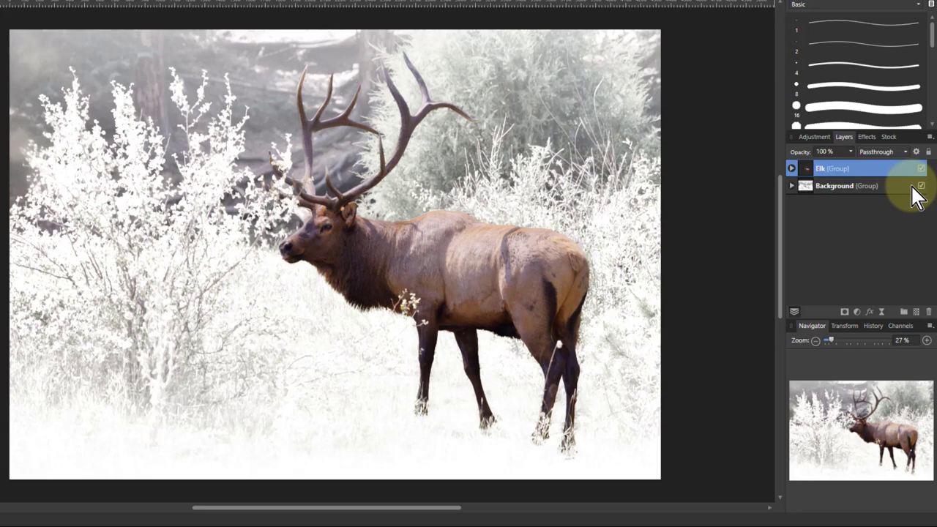
left_click(792, 169)
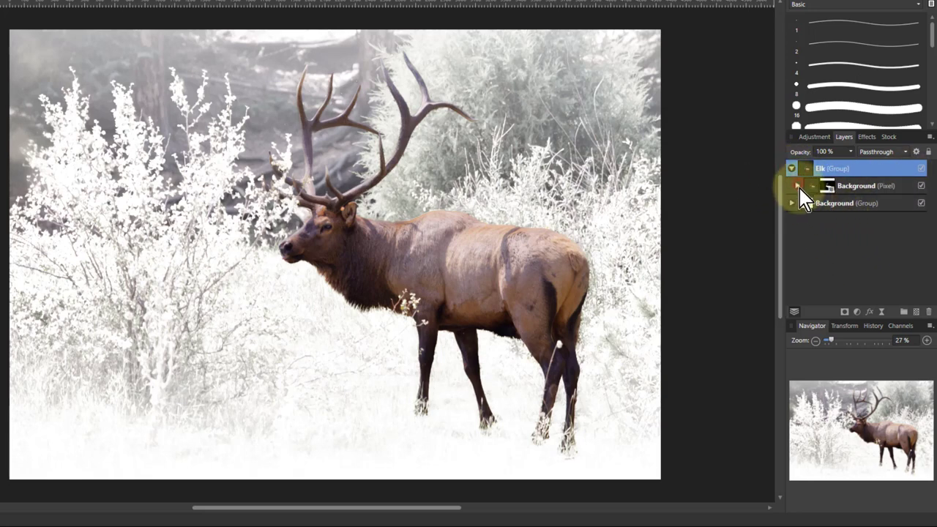
left_click(797, 185)
Add an HSL Shift adjustment to the elk layer with Saturation Shift at -60%.
left_click(817, 188)
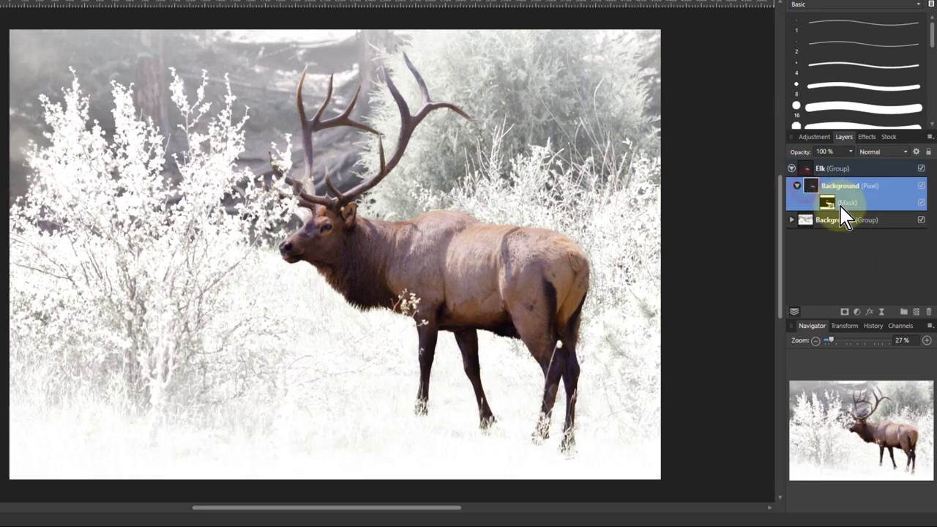
left_click(857, 312)
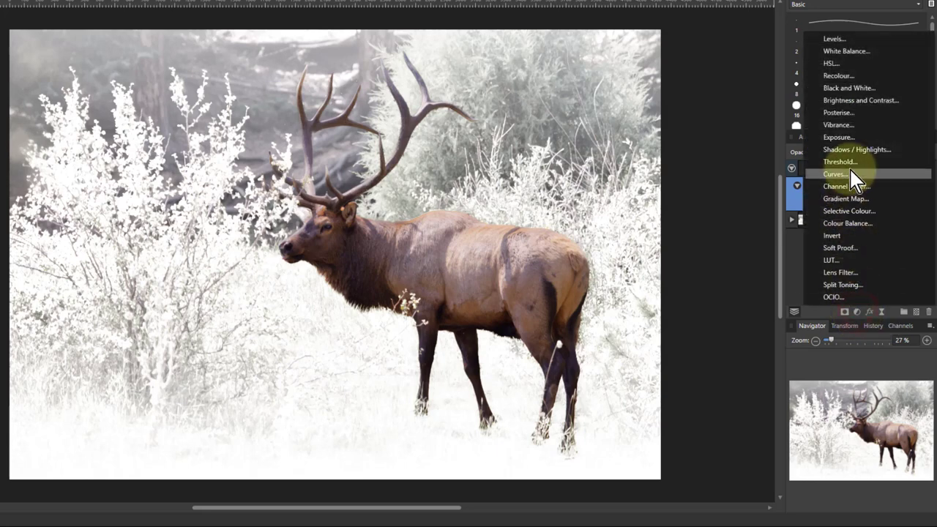
left_click(848, 65)
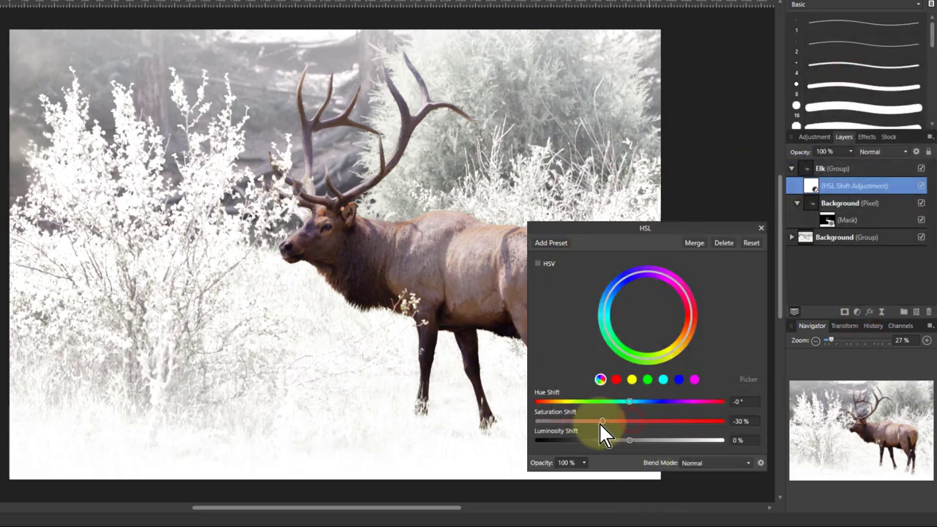
left_click_drag(600, 425, 561, 426)
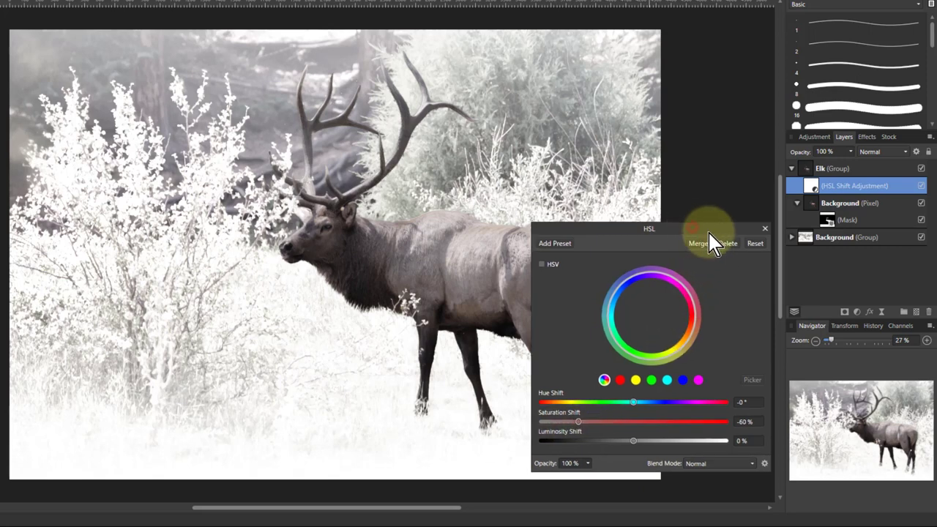
left_click_drag(708, 229, 775, 220)
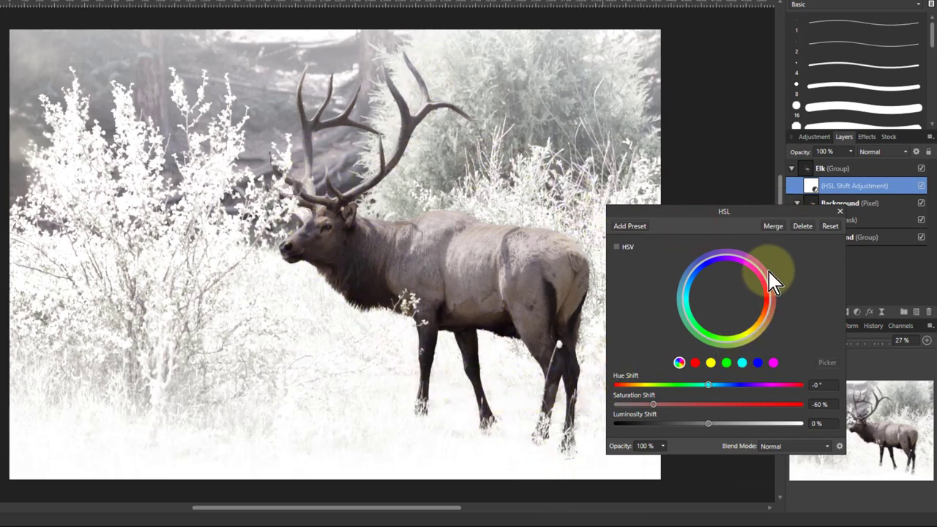
left_click(840, 212)
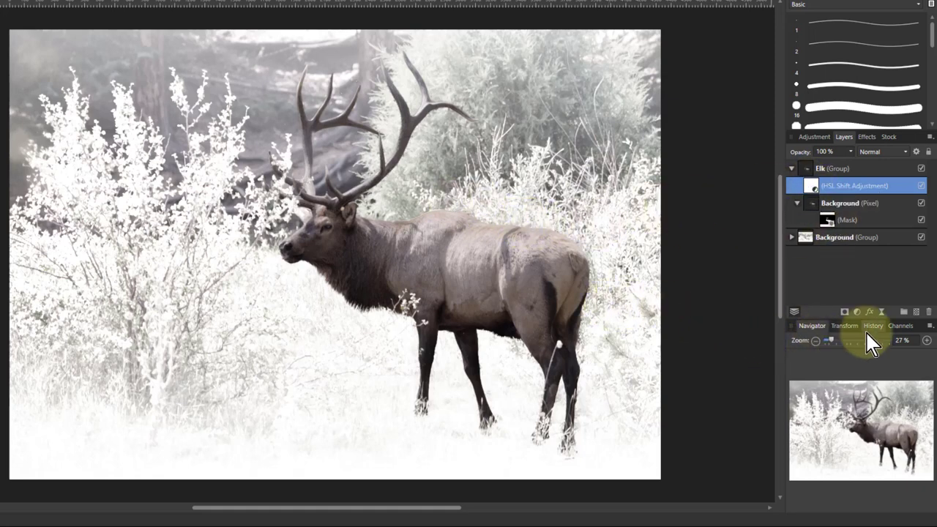
Add a new empty pixel layer in the Elk group and pick the first Textures brush.
left_click(916, 313)
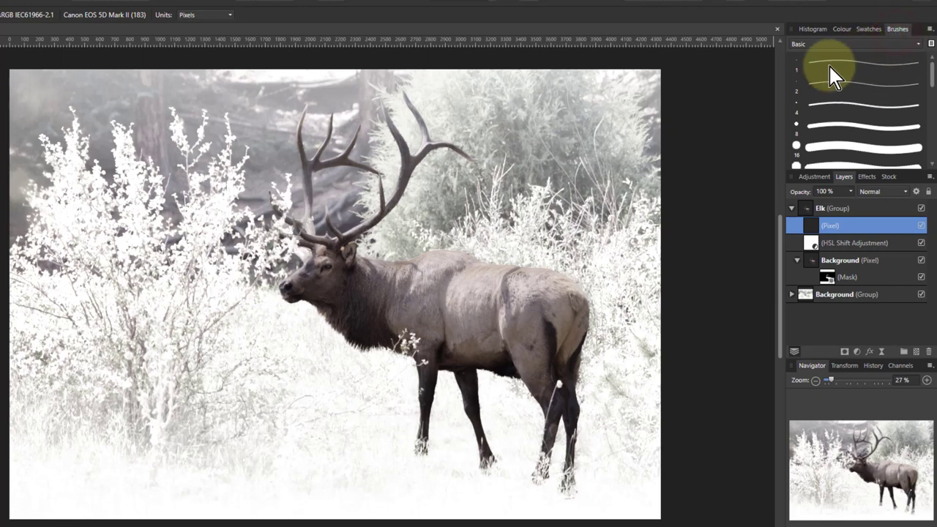
left_click(820, 45)
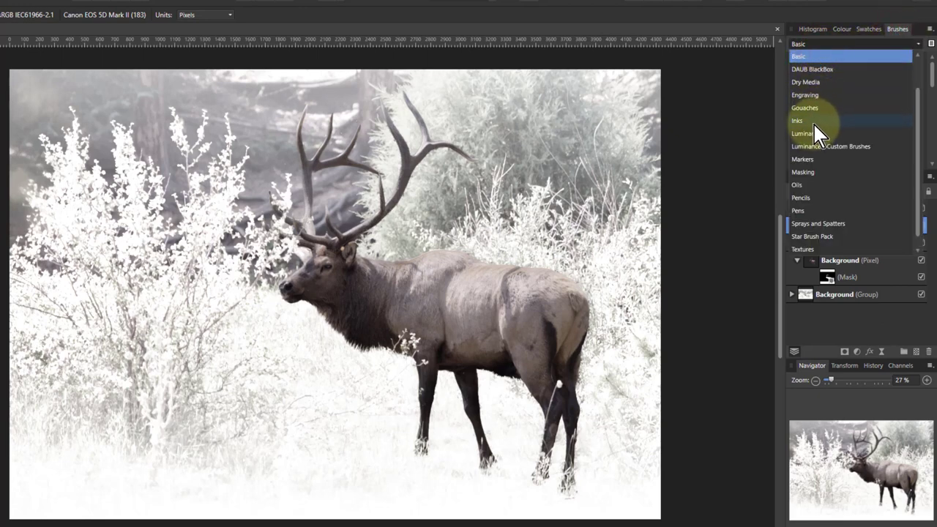
scroll(813, 166, "down", 1)
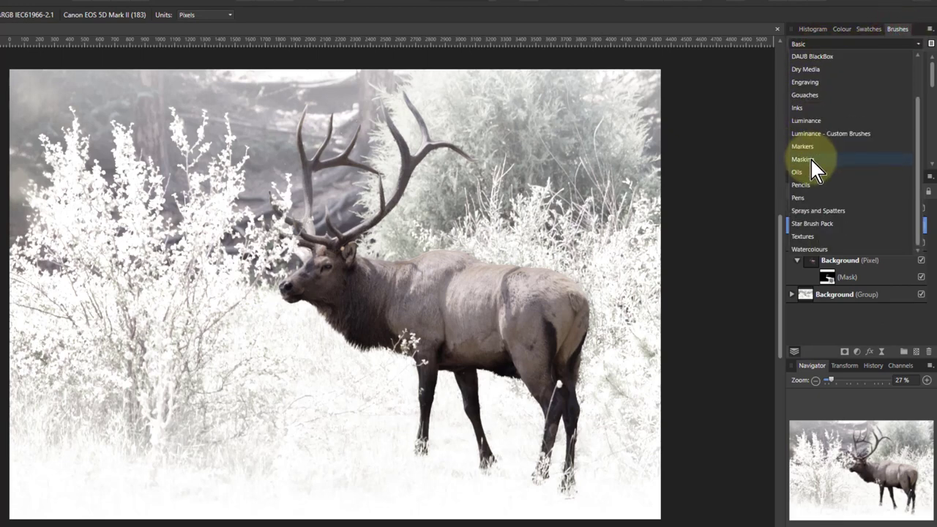
left_click(812, 236)
left_click(845, 59)
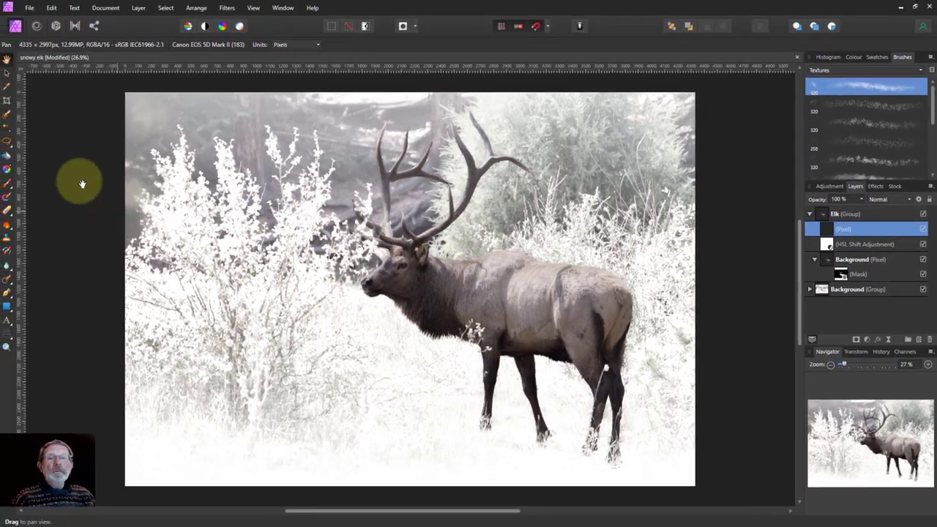
Switch to the Paint Brush tool and swap colours so white is the primary colour.
left_click(9, 184)
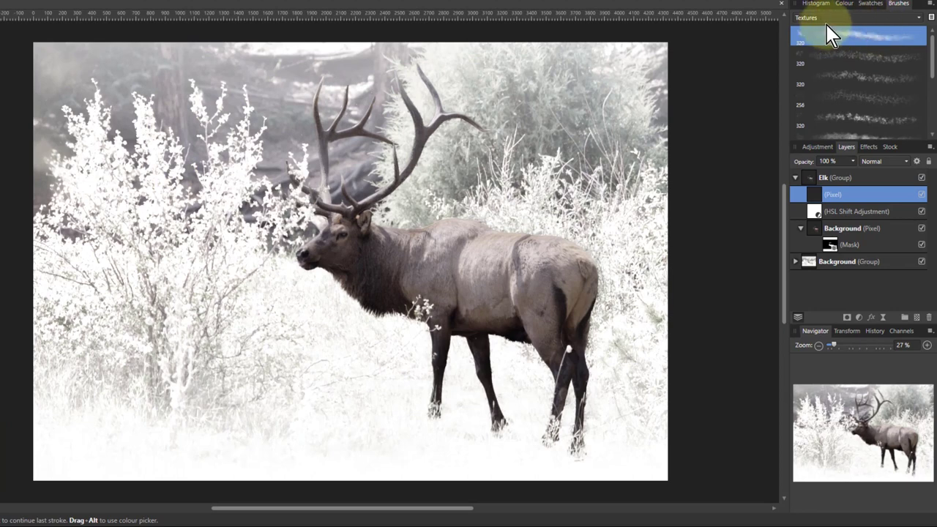
left_click(845, 5)
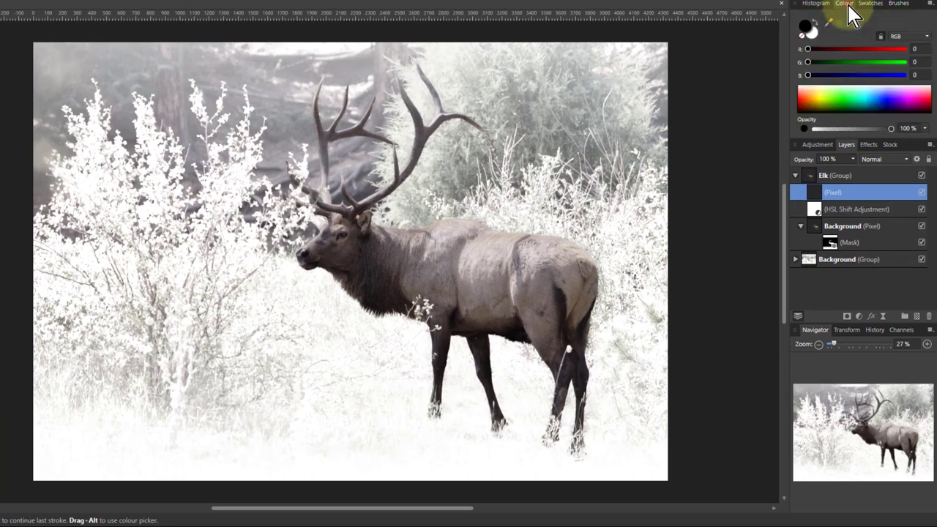
left_click(814, 25)
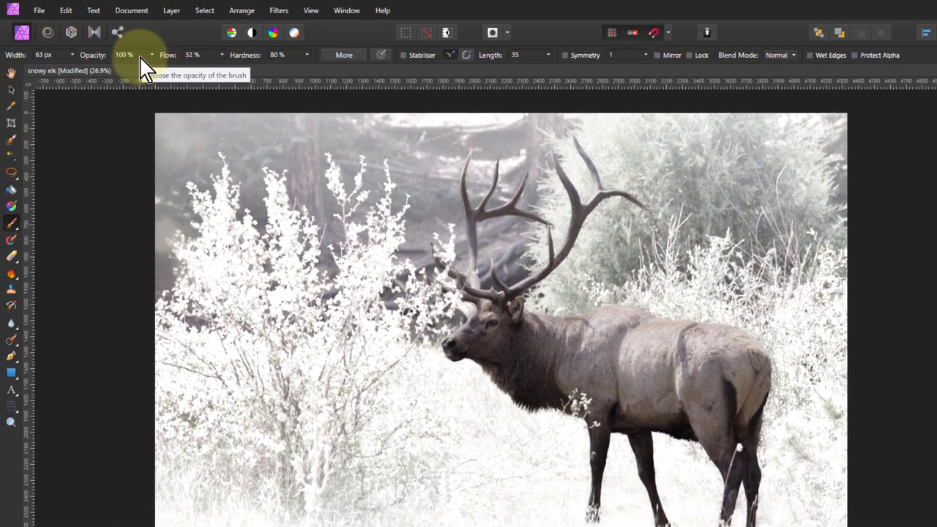
Raise brush flow to 100% and paint white snow strokes along the elk's antlers.
left_click_drag(222, 57, 233, 105)
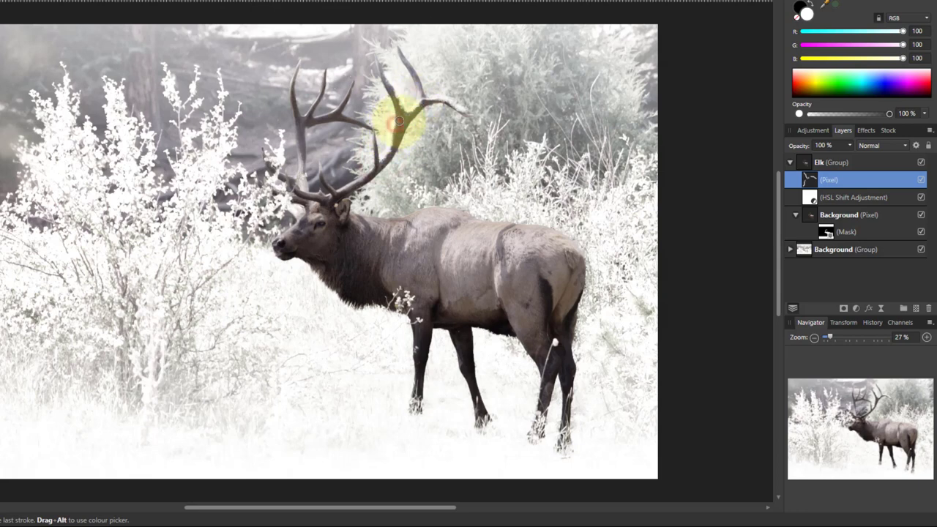
mouse_move(399, 120)
left_mouse_down()
mouse_move(384, 149)
mouse_move(356, 167)
mouse_move(374, 167)
mouse_move(334, 184)
mouse_move(344, 189)
mouse_move(305, 197)
mouse_move(322, 184)
mouse_move(343, 119)
left_mouse_up()
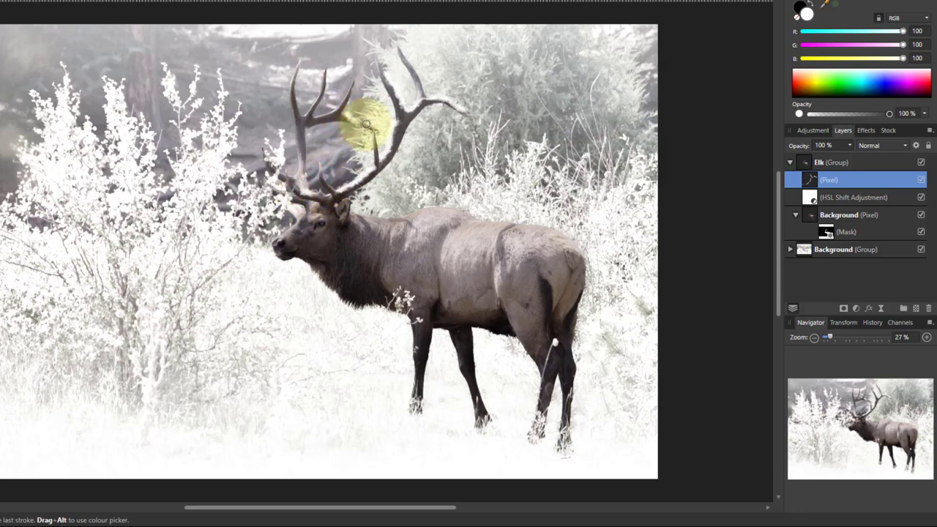
mouse_move(357, 118)
left_mouse_down()
mouse_move(431, 176)
mouse_move(343, 129)
mouse_move(337, 108)
left_mouse_up()
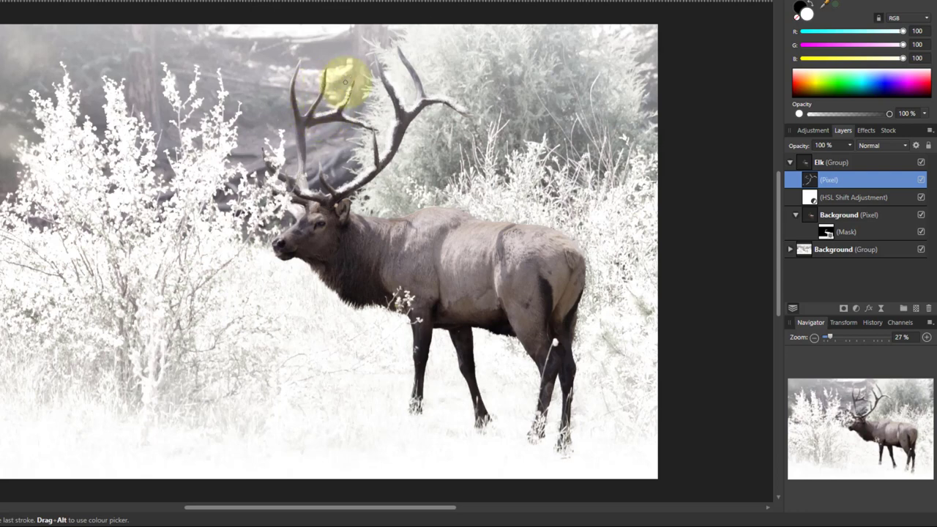
mouse_move(350, 89)
left_mouse_down()
mouse_move(347, 117)
mouse_move(341, 94)
left_mouse_up()
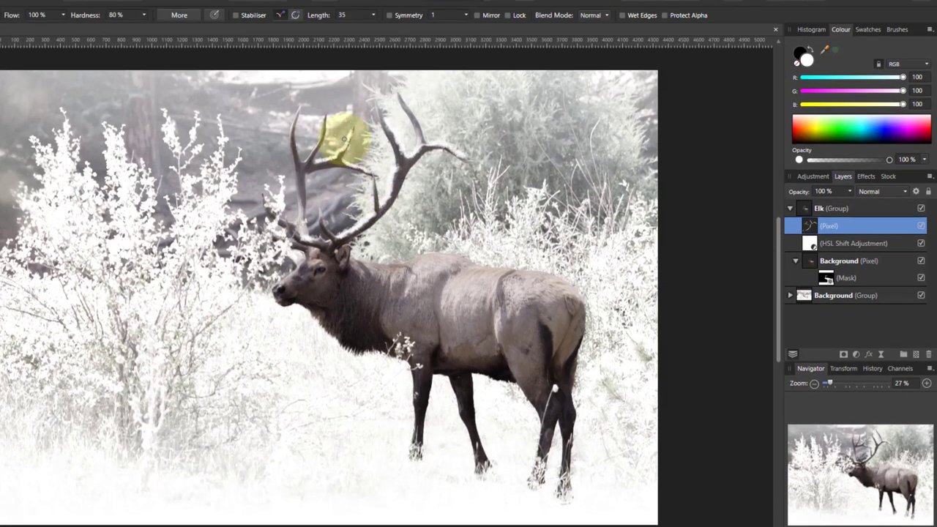
left_click(193, 16)
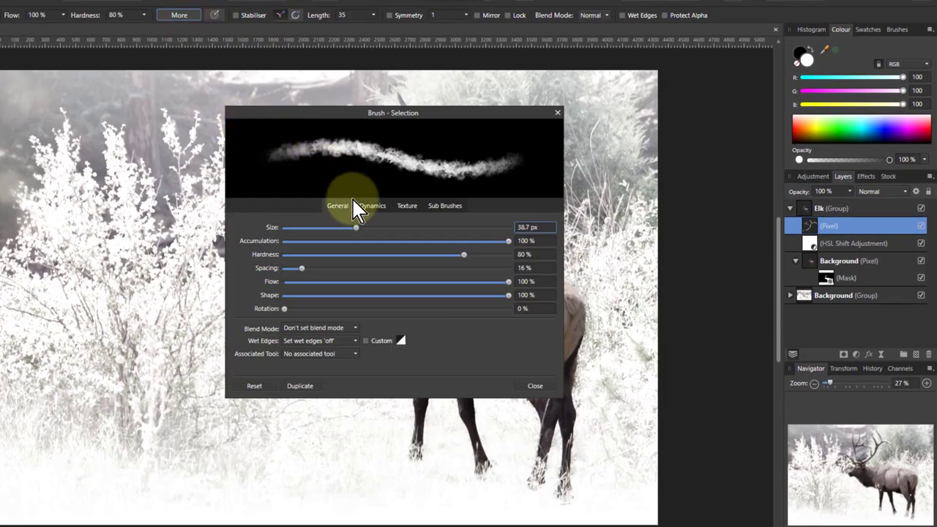
left_click(374, 208)
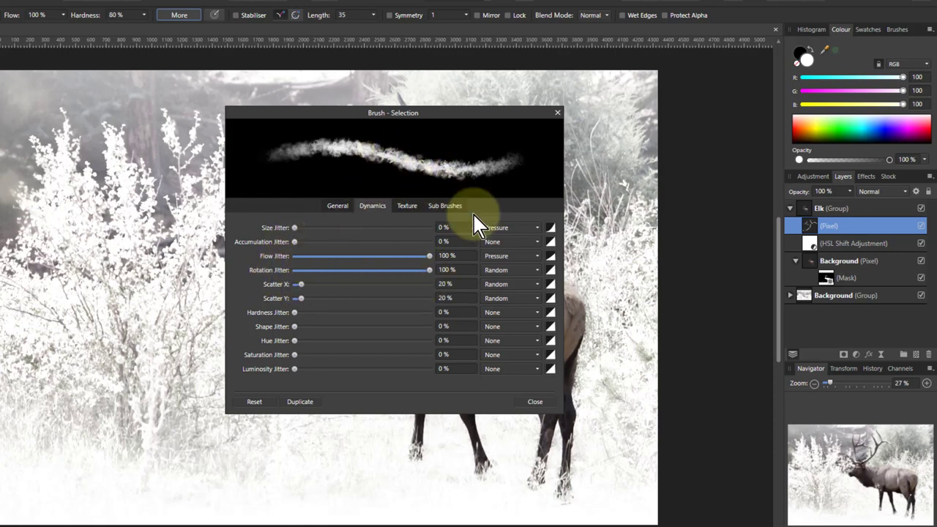
left_click(556, 115)
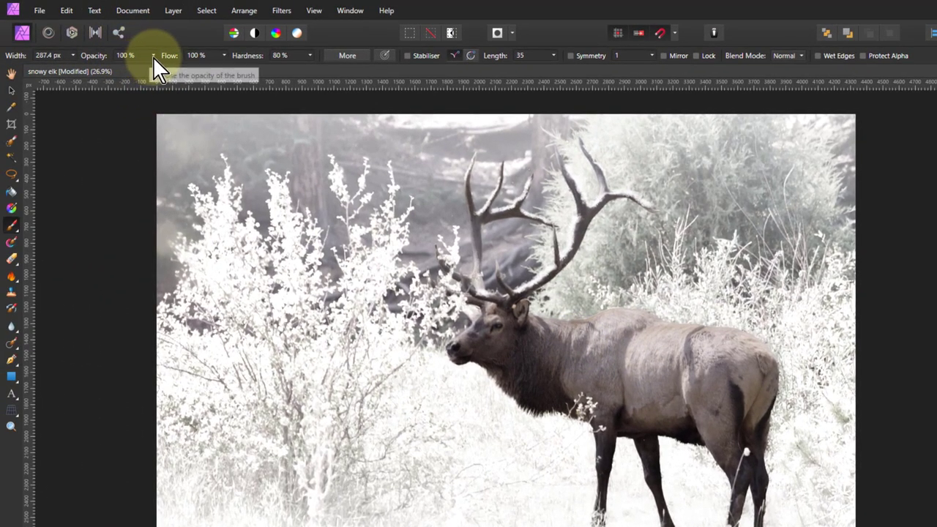
Lower brush opacity to 19% and dust faint white snow over the elk's neck, shoulder, flank and rump.
left_click_drag(153, 57, 89, 65)
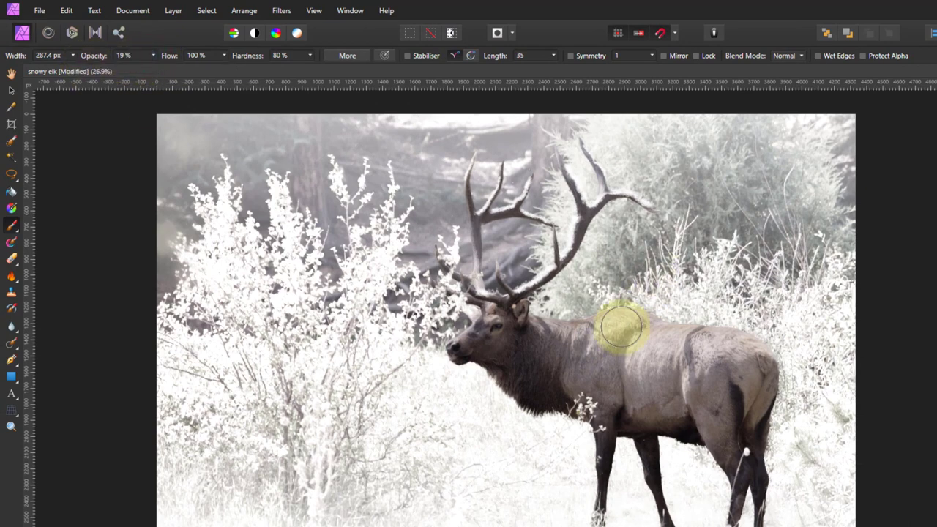
mouse_move(579, 331)
left_mouse_down()
mouse_move(616, 341)
mouse_move(632, 330)
mouse_move(671, 351)
mouse_move(733, 361)
left_mouse_up()
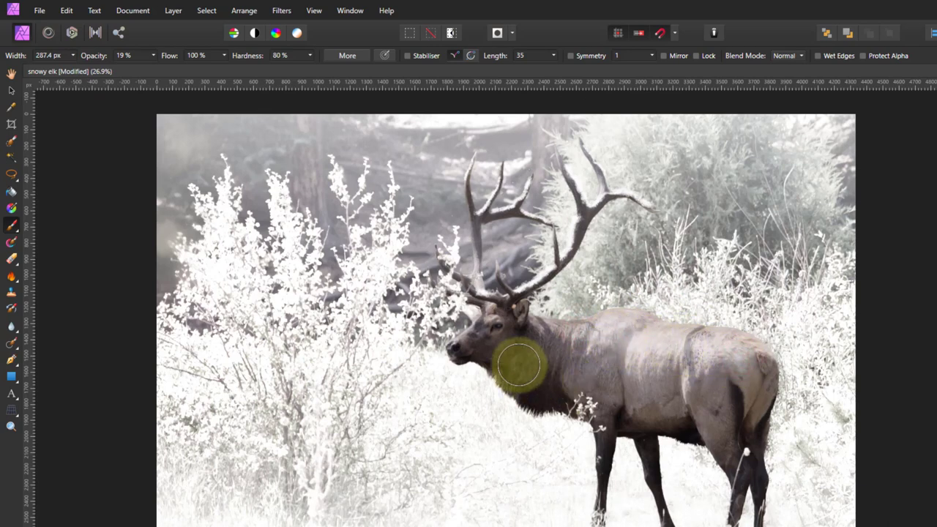
mouse_move(522, 370)
left_mouse_down()
mouse_move(562, 396)
mouse_move(522, 380)
mouse_move(409, 432)
mouse_move(453, 456)
mouse_move(503, 415)
mouse_move(513, 377)
mouse_move(576, 358)
mouse_move(534, 369)
mouse_move(555, 356)
mouse_move(545, 371)
mouse_move(797, 391)
left_mouse_up()
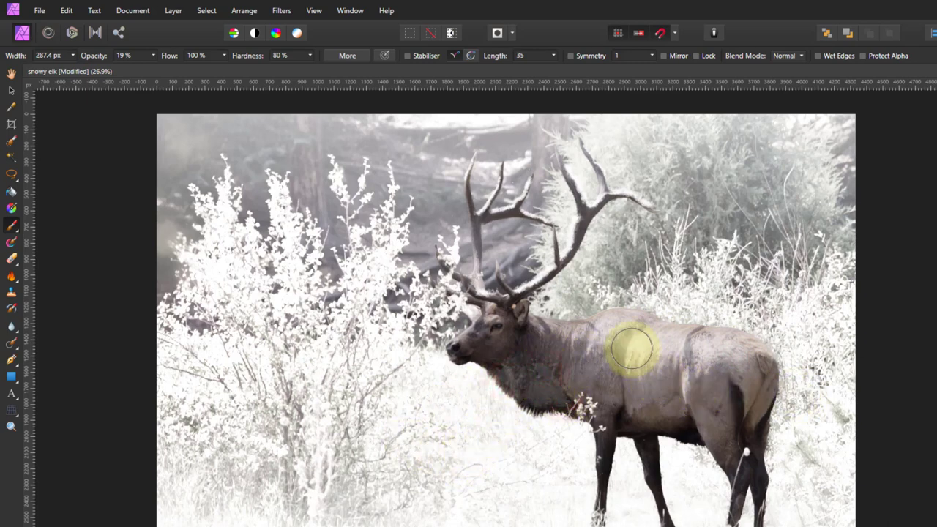
mouse_move(571, 344)
left_mouse_down()
mouse_move(611, 376)
mouse_move(651, 337)
mouse_move(613, 320)
mouse_move(753, 360)
mouse_move(753, 387)
mouse_move(770, 376)
left_mouse_up()
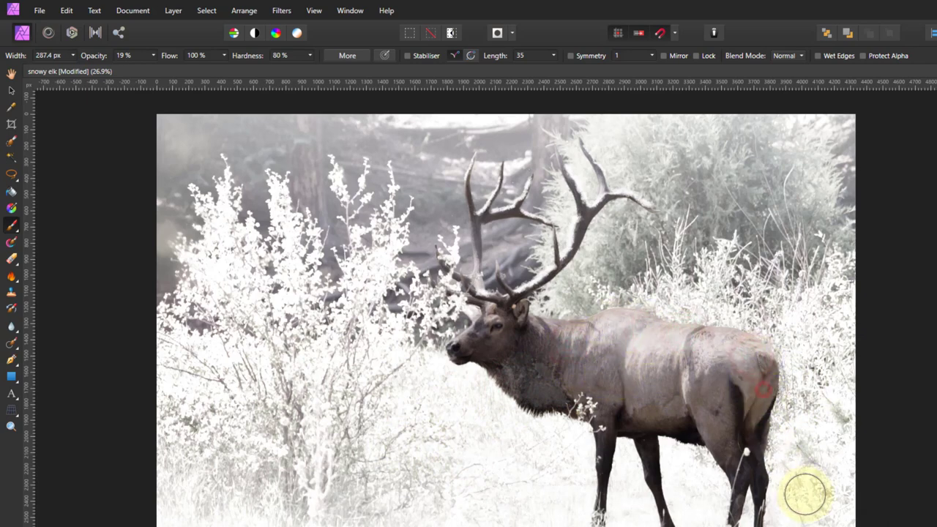
left_click(568, 326)
mouse_move(568, 326)
left_mouse_down()
mouse_move(537, 320)
mouse_move(596, 326)
mouse_move(755, 391)
mouse_move(660, 375)
mouse_move(652, 330)
mouse_move(753, 381)
mouse_move(775, 378)
left_mouse_up()
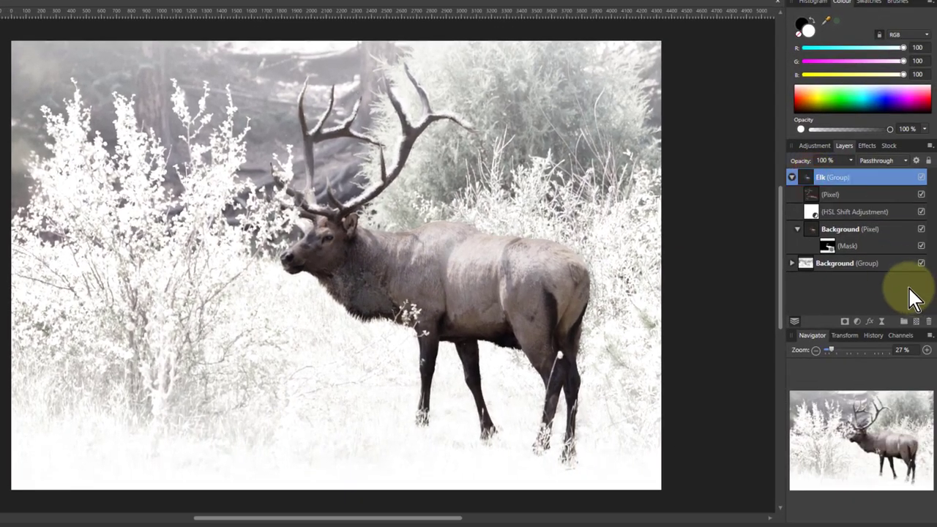
Collapse the Elk group and add a new empty pixel layer at the top of the stack.
left_click(792, 177)
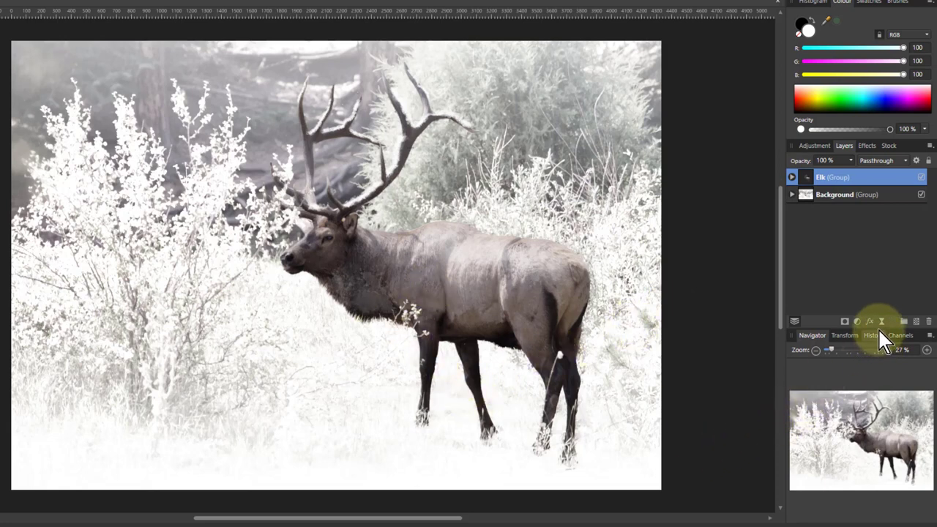
left_click(915, 321)
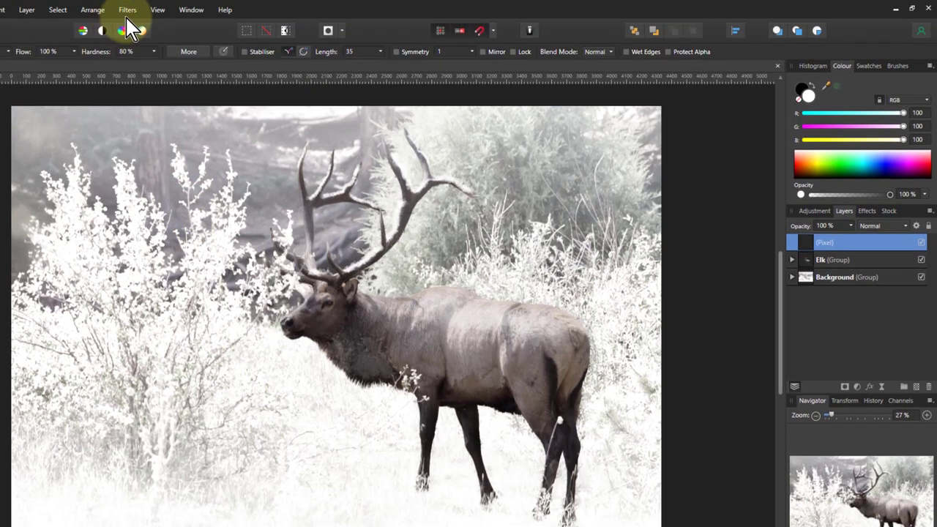
Fill the top pixel layer with Perlin Noise at Octaves 14, Zoom 24 and Persistence 15.2 px.
left_click(128, 10)
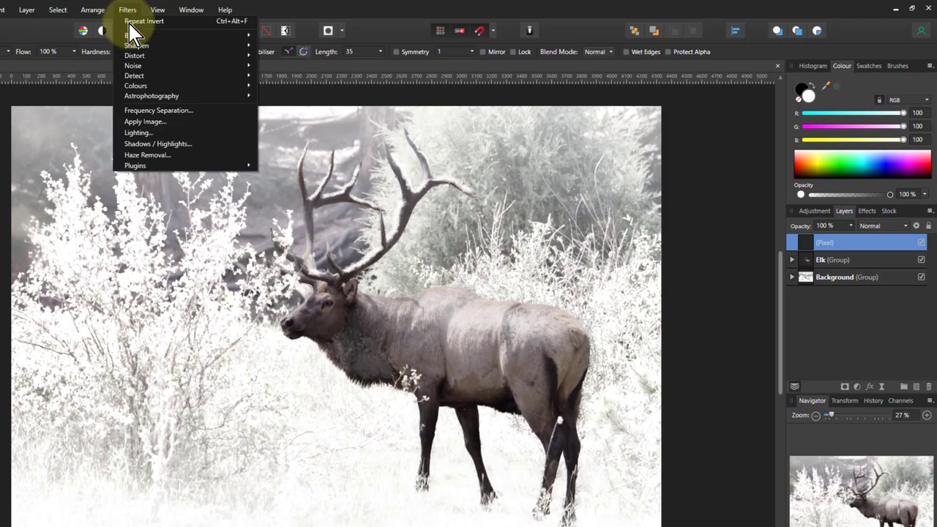
left_click(143, 65)
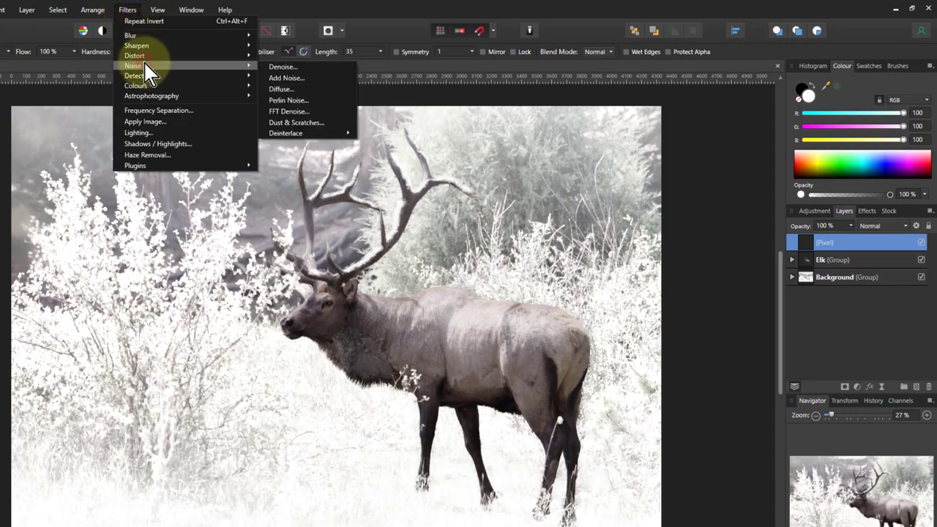
left_click(290, 100)
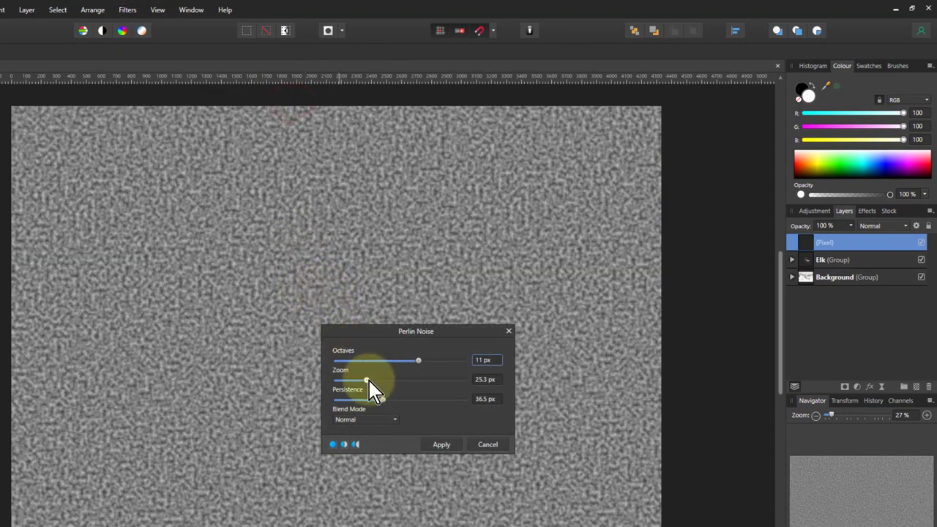
left_click_drag(371, 382, 449, 361)
left_click_drag(383, 401, 356, 399)
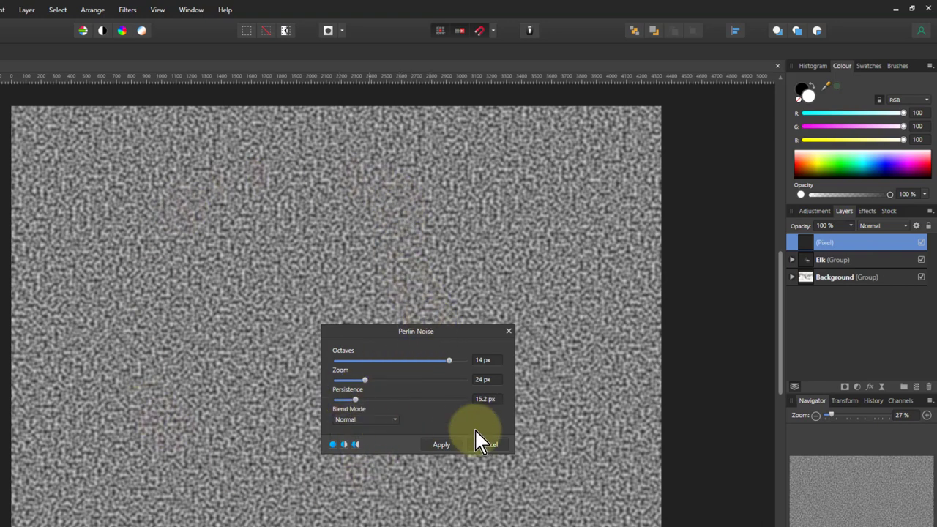
left_click(440, 443)
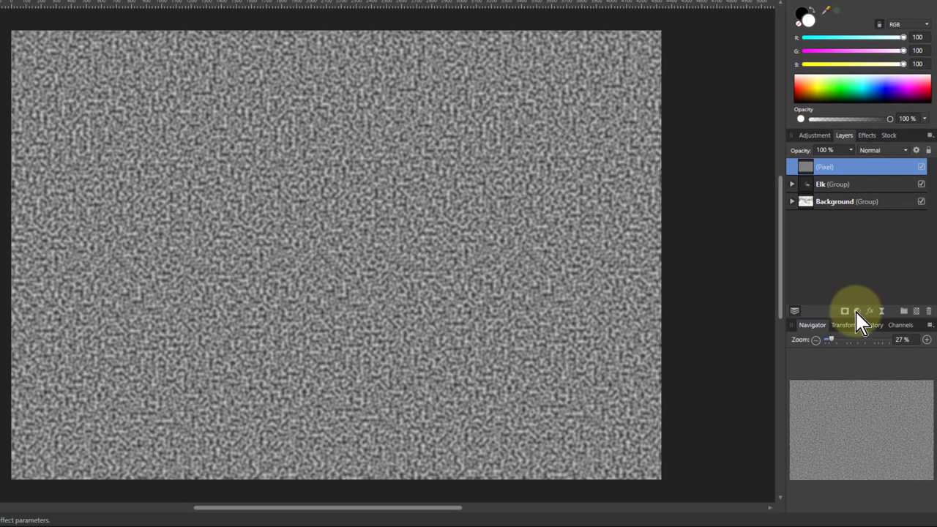
Add a Levels adjustment with Black Level 69% and White Level 70% above the noise.
left_click(856, 386)
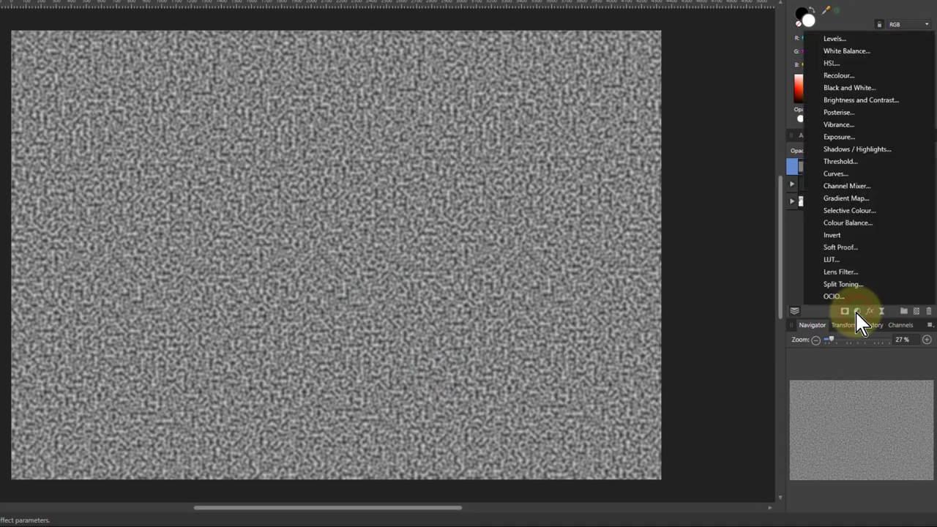
left_click(833, 41)
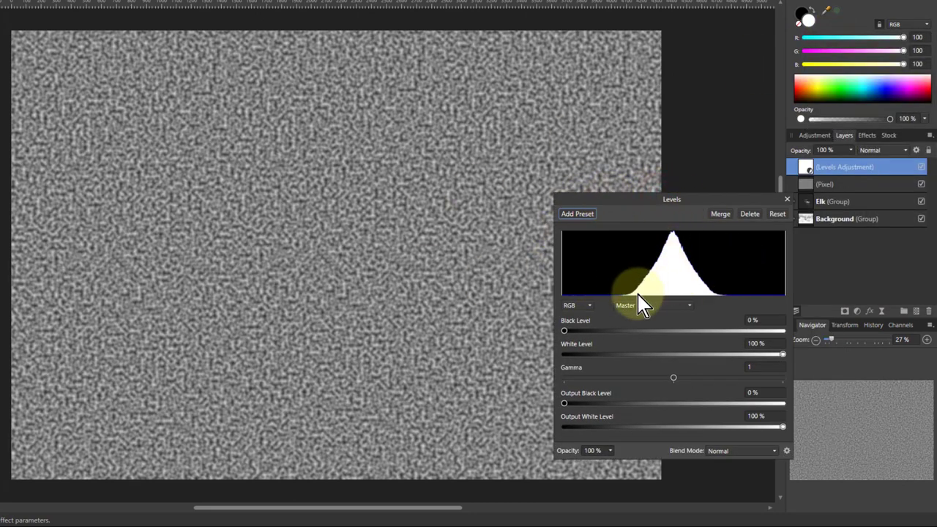
left_click_drag(565, 330, 632, 330)
mouse_move(782, 354)
left_mouse_down()
mouse_move(638, 353)
mouse_move(701, 354)
left_mouse_up()
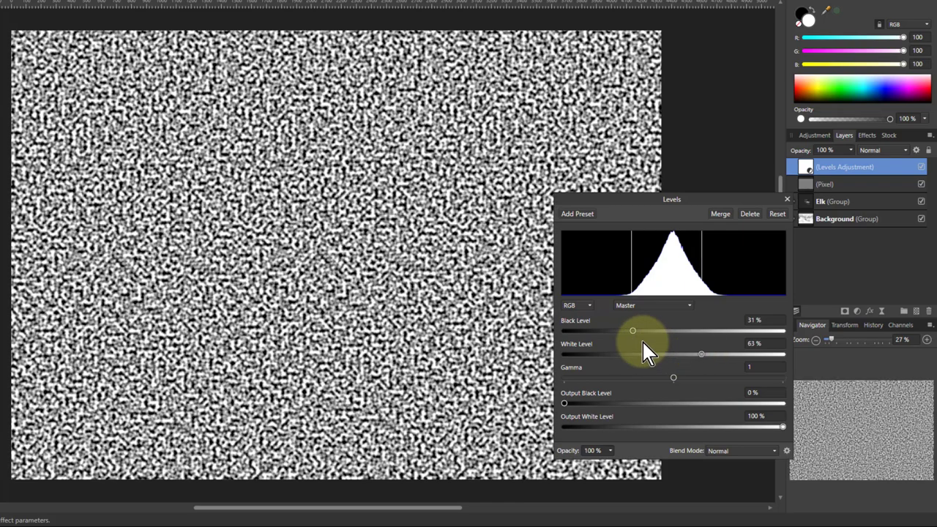
left_click_drag(639, 333, 693, 334)
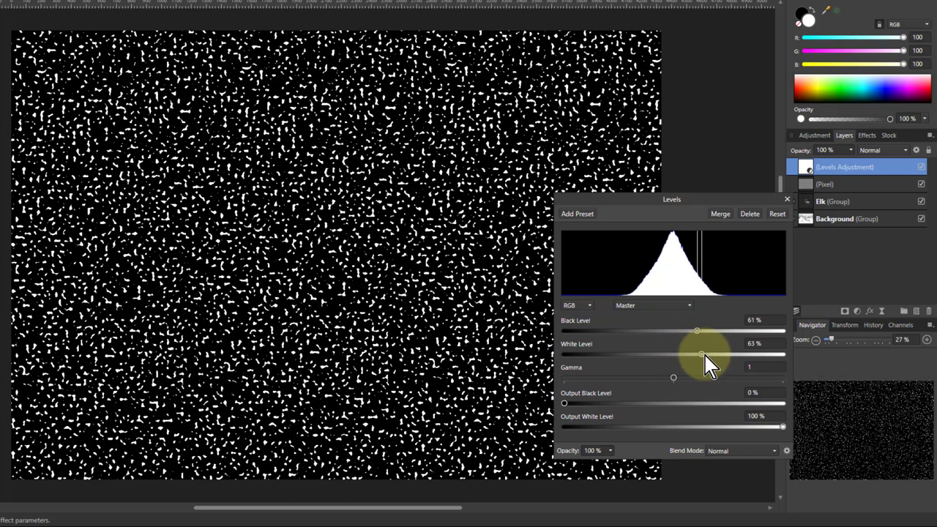
left_click_drag(699, 353, 699, 353)
mouse_move(706, 353)
left_mouse_down()
mouse_move(714, 353)
mouse_move(710, 331)
left_mouse_up()
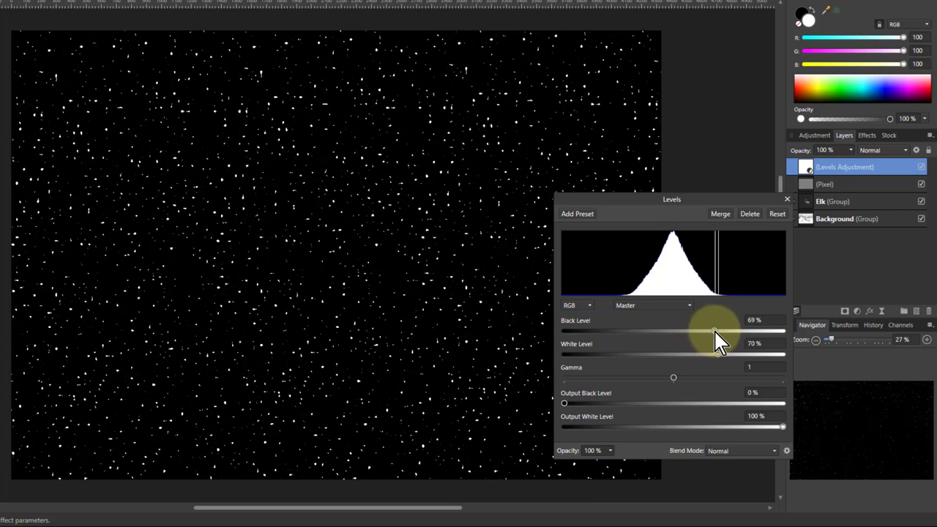
left_click(786, 199)
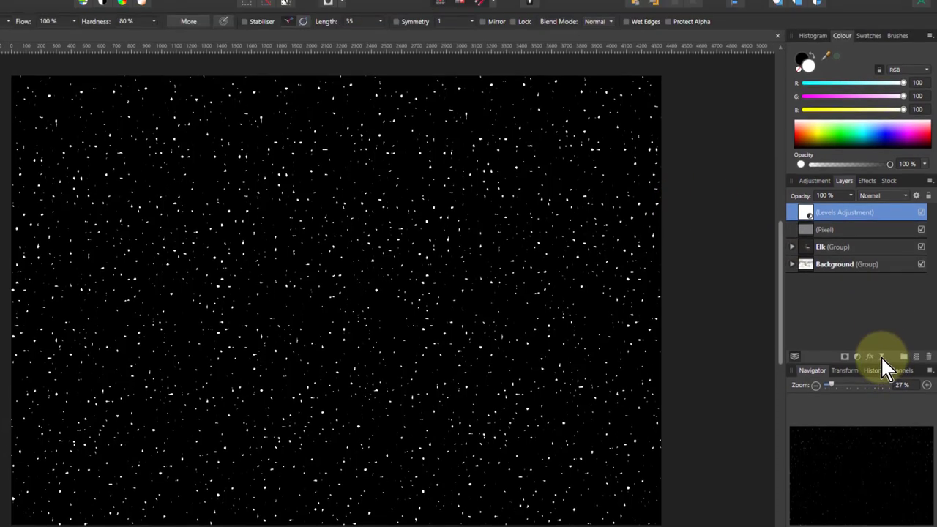
Add a Live Motion Blur with 16 px radius and 315° rotation to the snow specks.
left_click(882, 357)
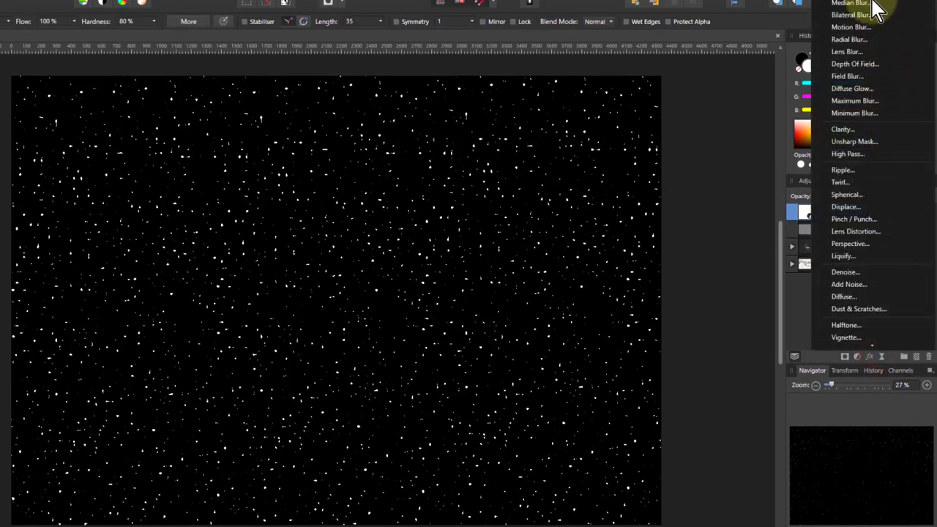
left_click(855, 37)
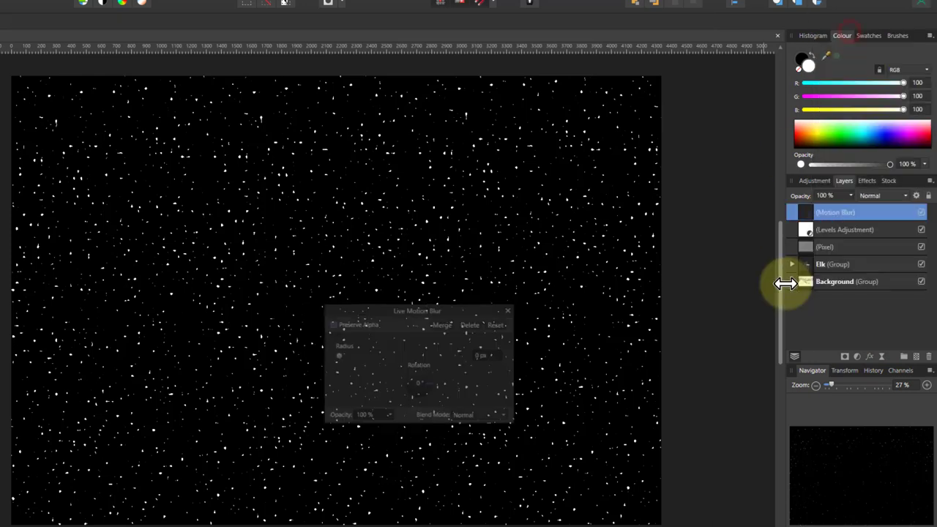
left_click_drag(336, 355, 395, 356)
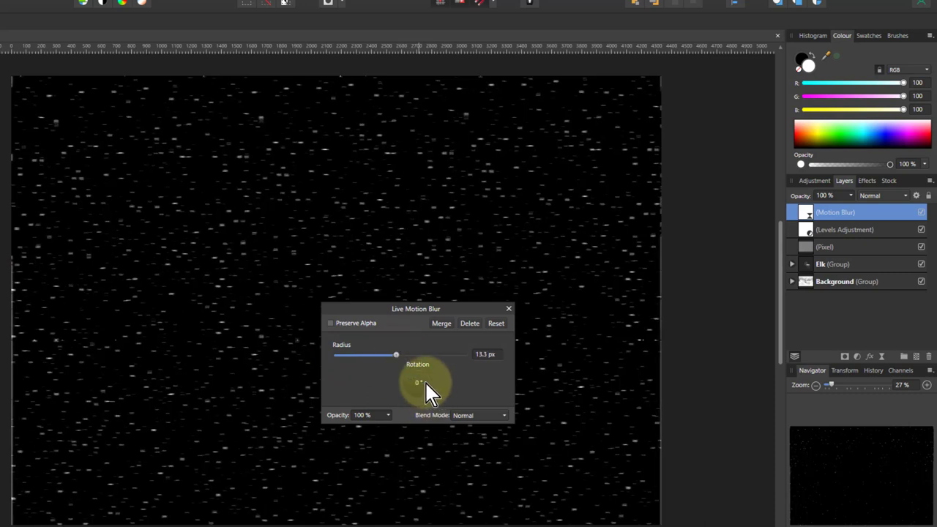
left_click_drag(430, 383, 432, 390)
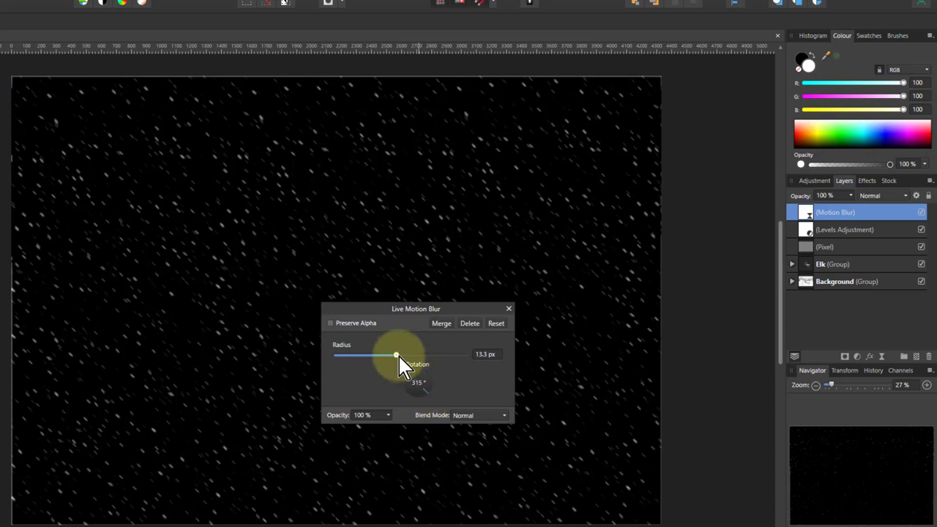
left_click_drag(396, 356, 402, 356)
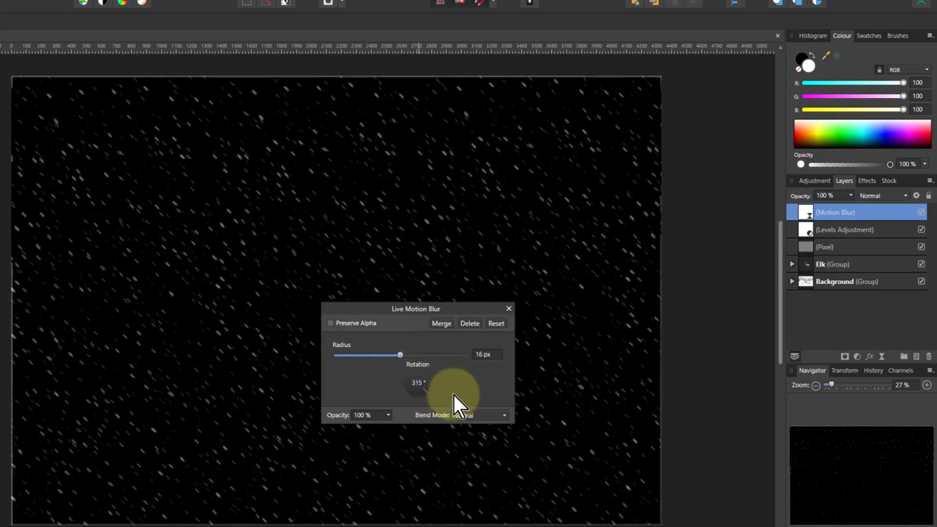
left_click(508, 309)
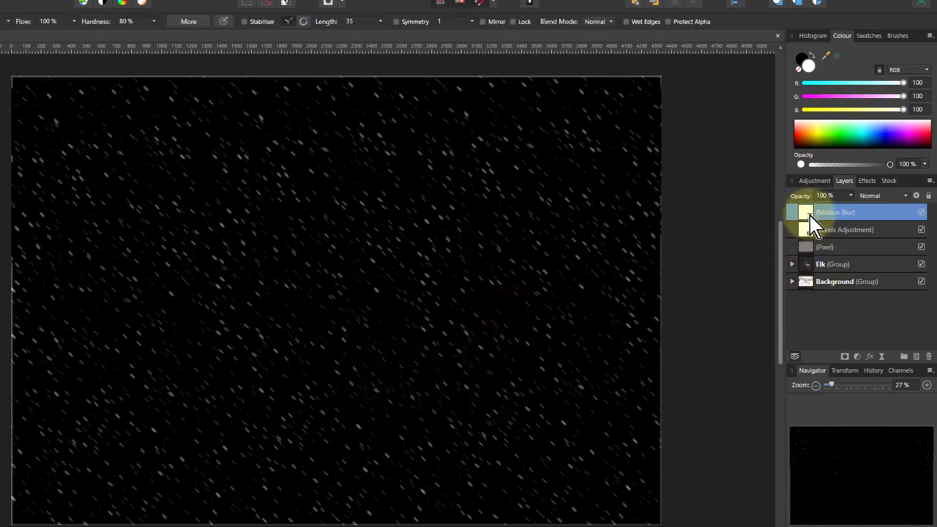
Group the motion blur, Levels and pixel layers together with Ctrl+G.
left_click(849, 247, "shift")
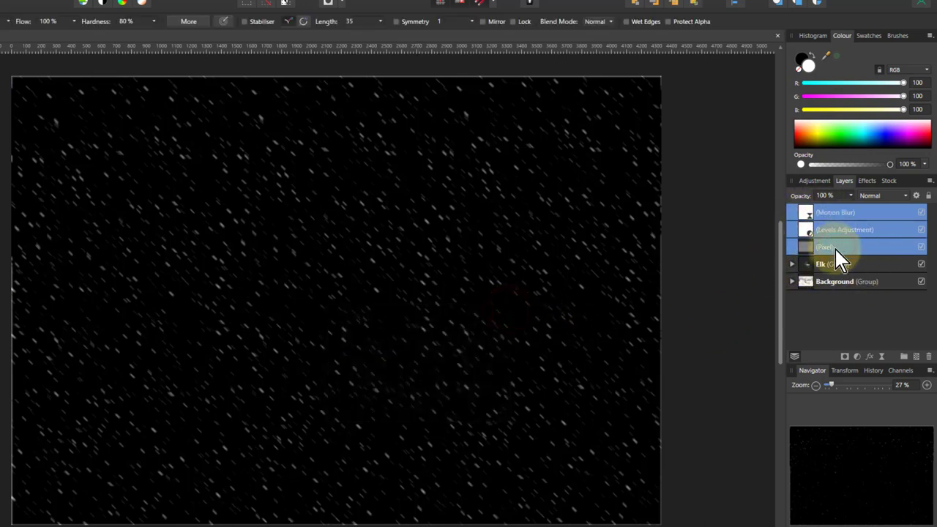
key("g")
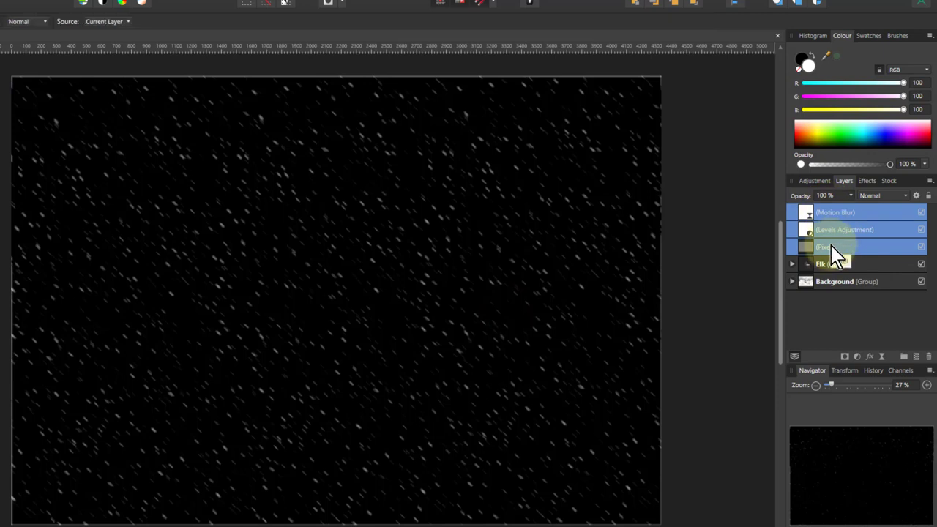
key("ctrl+g")
Rename the new group 'Snow' and set its blend mode to Screen.
double_click(888, 214)
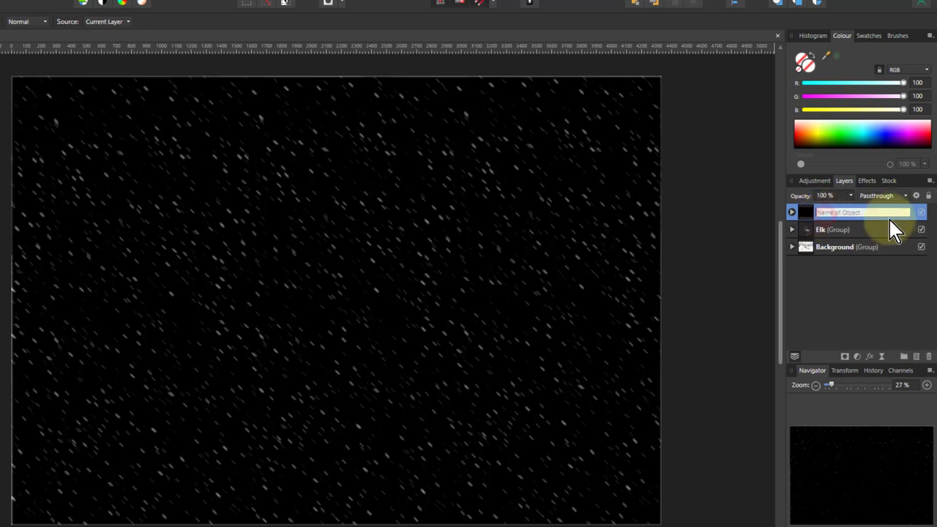
type("Sh")
type("ow")
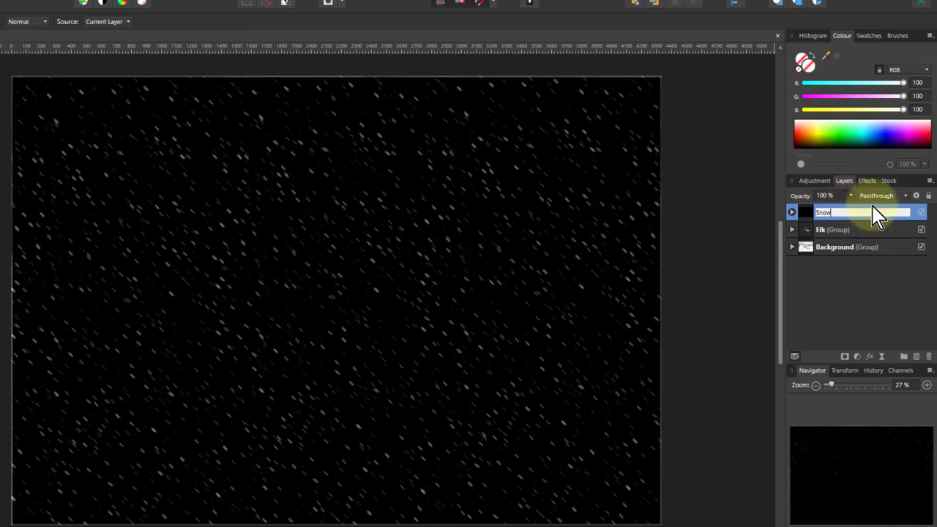
left_click(873, 195)
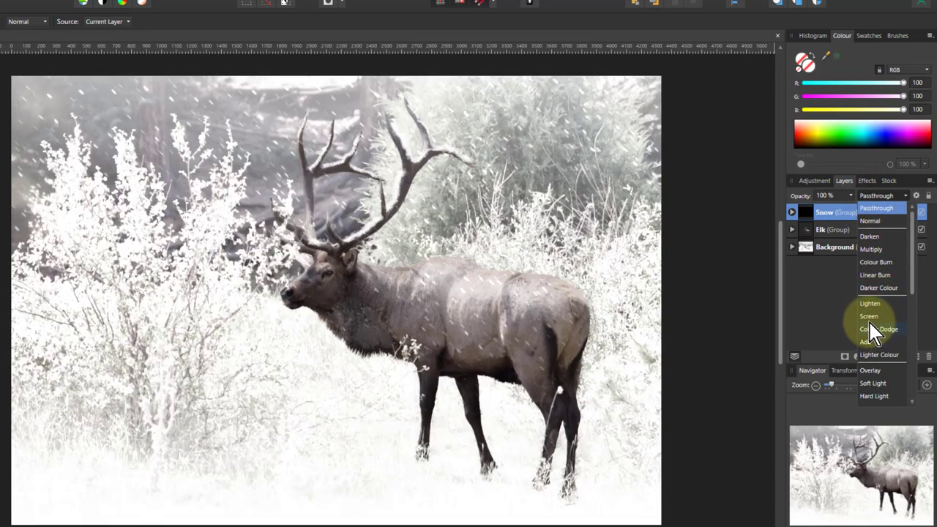
left_click(868, 316)
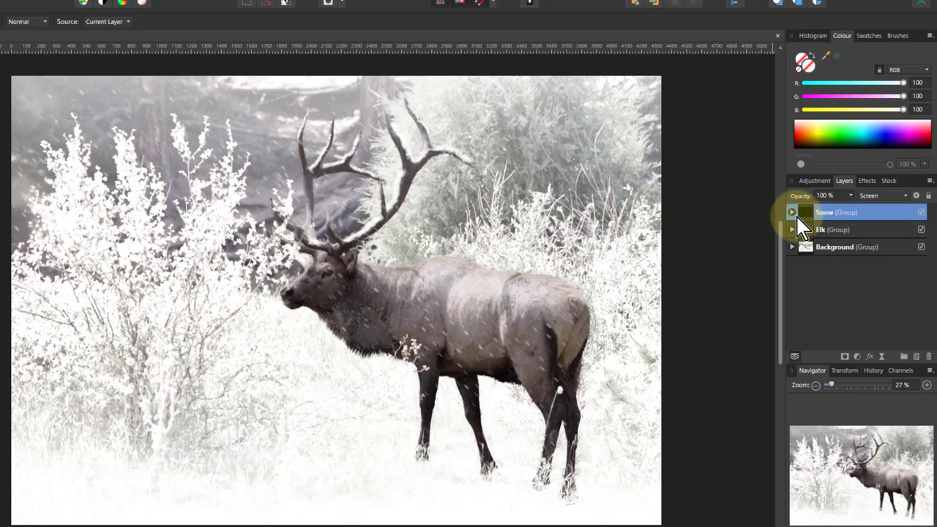
Duplicate the Snow group, expand the top copy and select its Pixel layer.
key("ctrl+j")
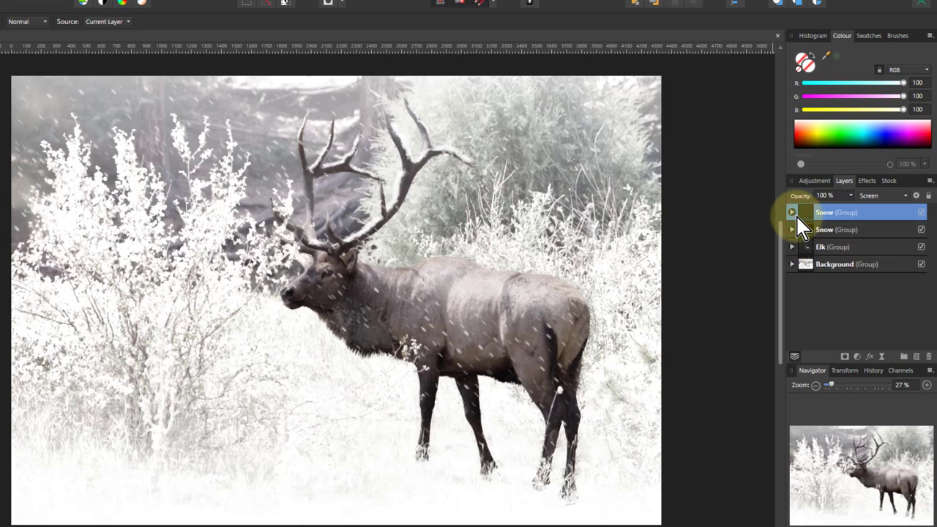
left_click(792, 212)
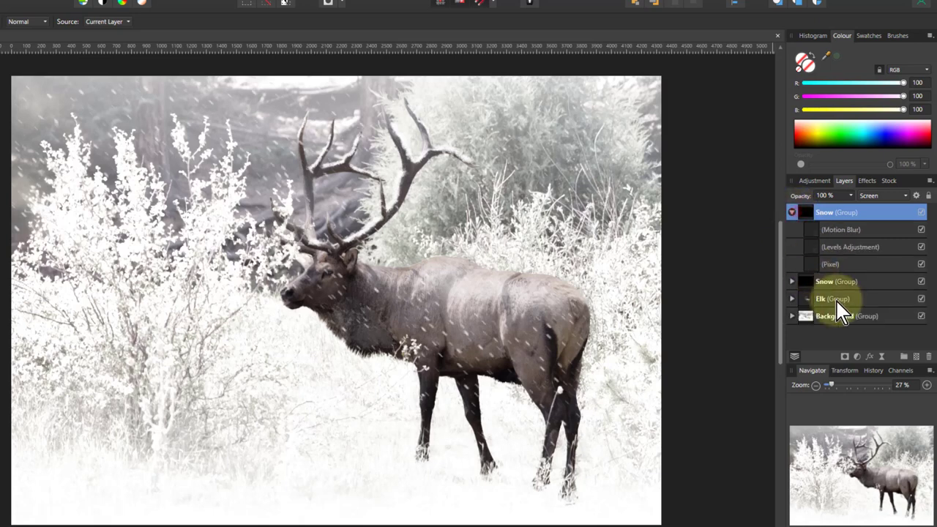
left_click(814, 265)
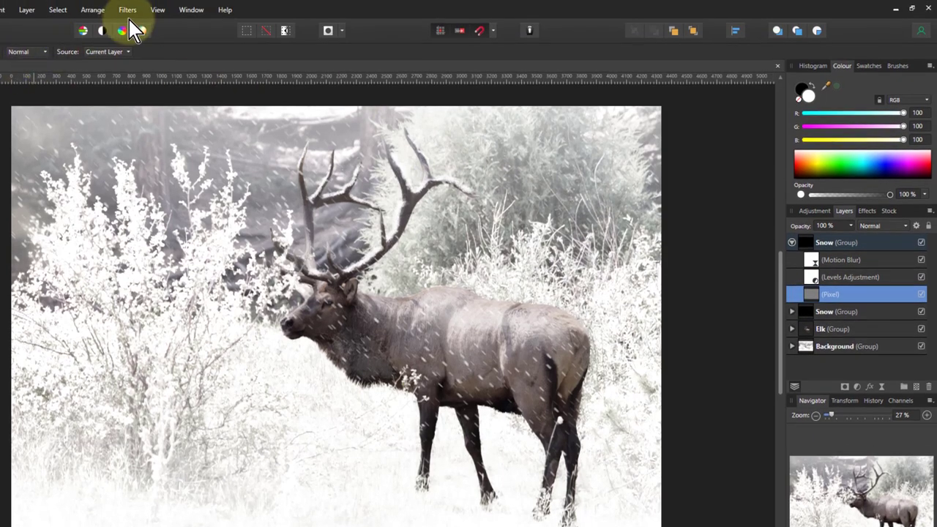
Start Perlin Noise on the top Snow pixel layer and hide the other Snow, Elk and Background groups.
left_click(128, 11)
mouse_move(227, 73)
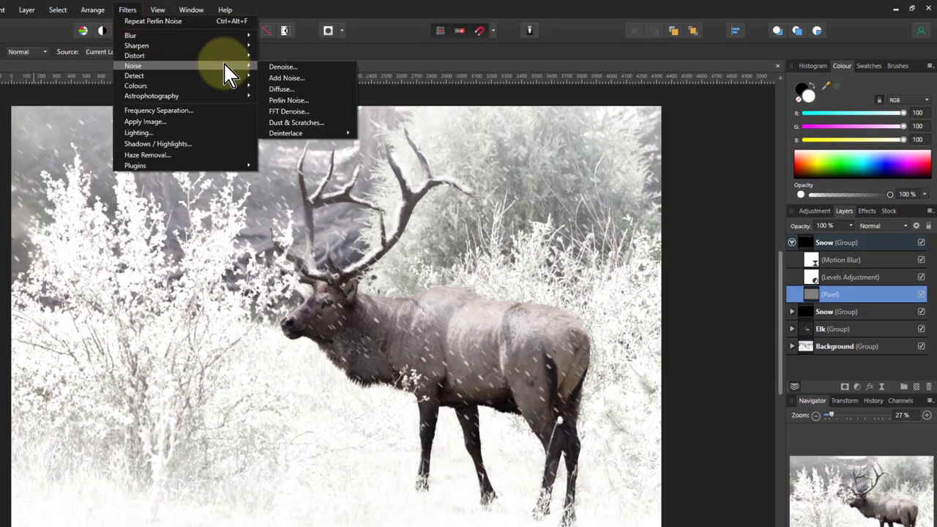
left_click(289, 101)
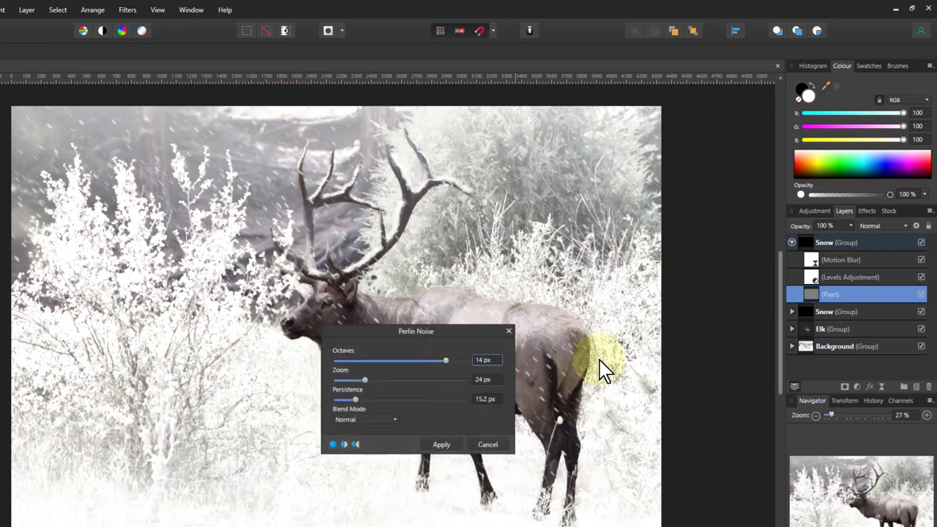
left_click(921, 312)
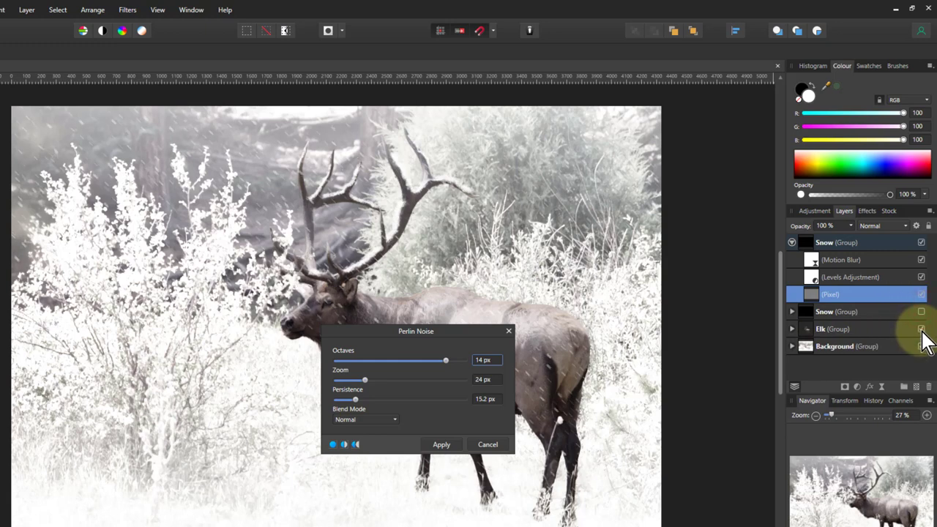
left_click(921, 329)
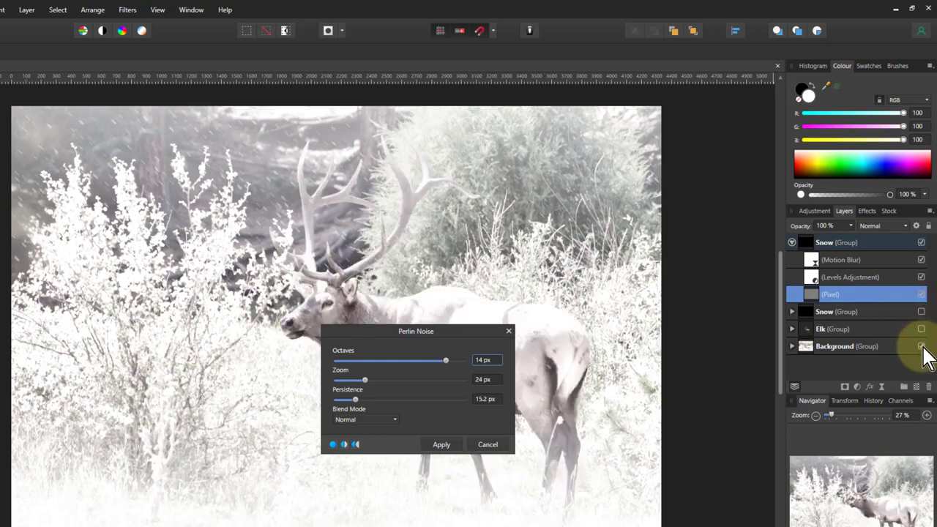
left_click(920, 346)
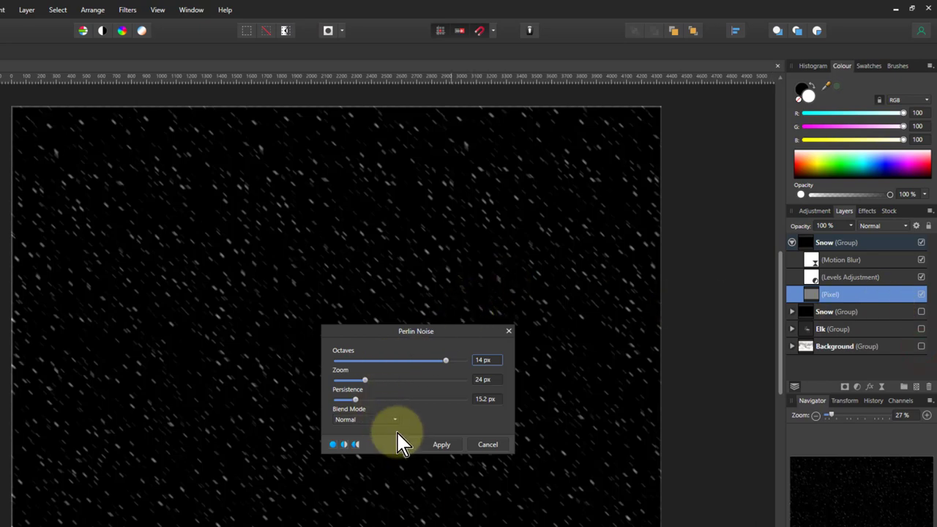
Set the Perlin noise to Octaves 13, Zoom 18 px and Persistence 23 px, then apply it.
mouse_move(367, 381)
left_mouse_down()
mouse_move(382, 382)
mouse_move(374, 382)
left_mouse_up()
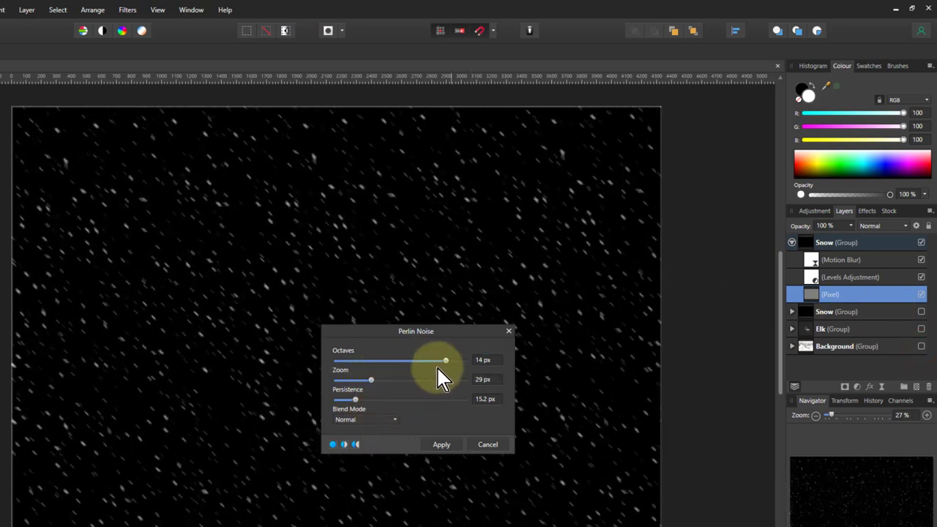
mouse_move(447, 360)
left_mouse_down()
mouse_move(426, 360)
mouse_move(437, 361)
left_mouse_up()
left_click_drag(356, 407, 370, 382)
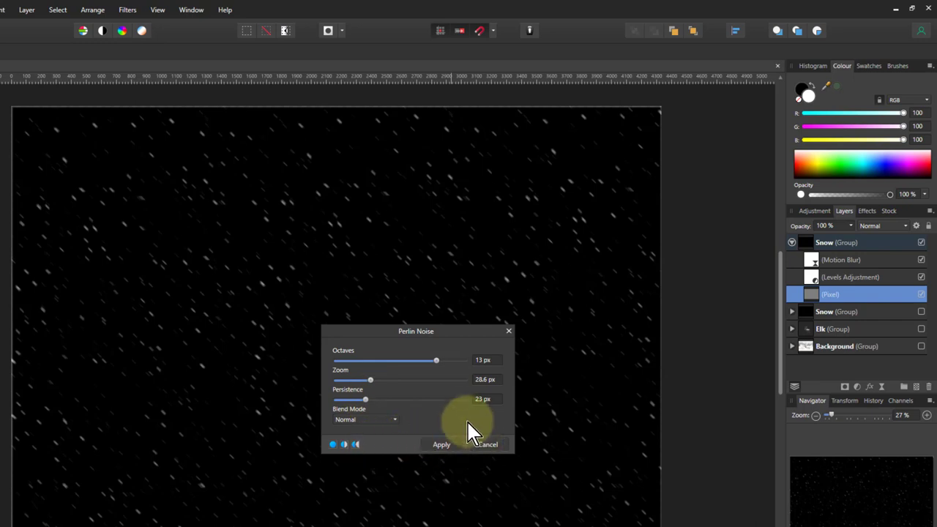
left_click_drag(370, 381, 357, 381)
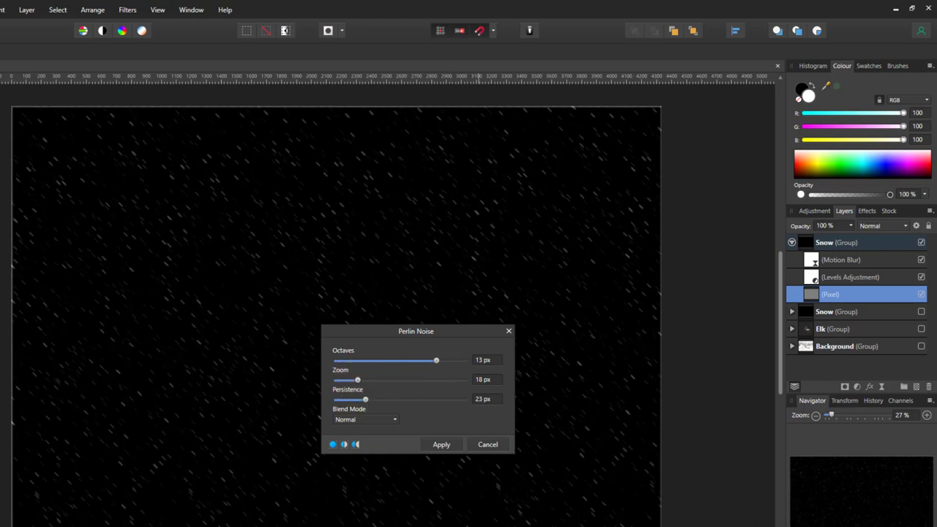
left_click(442, 448)
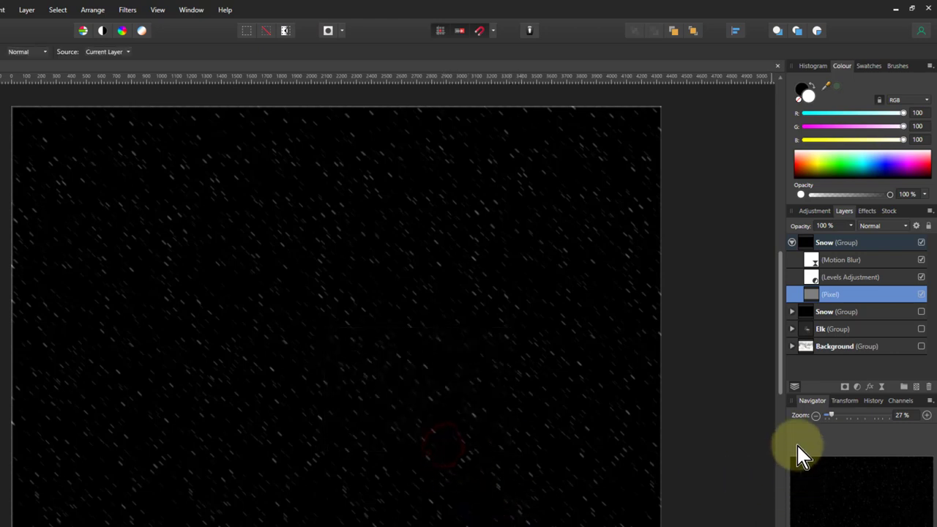
Set the top Snow group's Levels to Black Level 65% and White Level 66%.
left_click(813, 278)
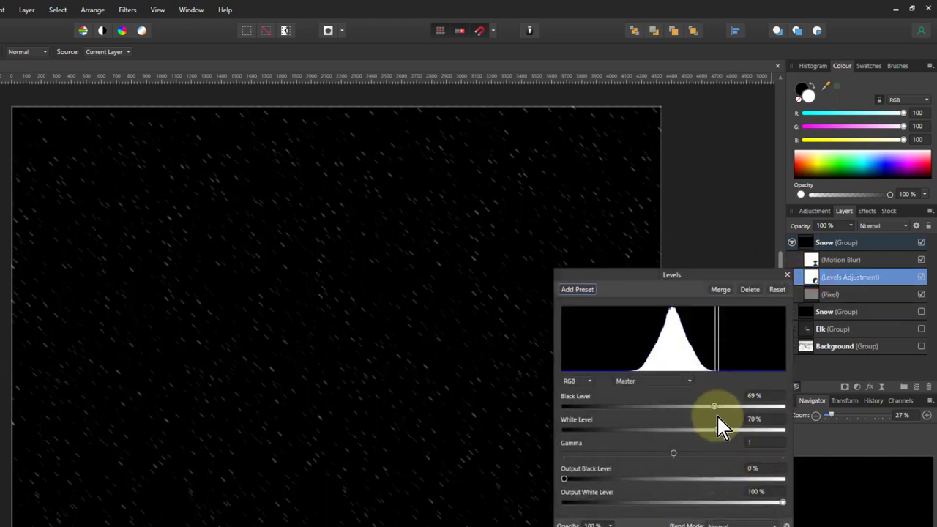
left_click_drag(720, 429, 707, 404)
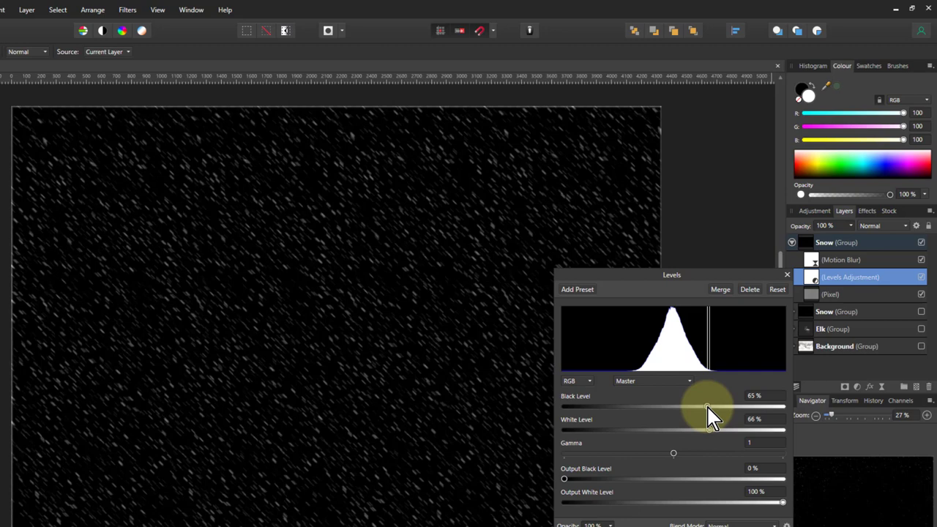
left_click(710, 429)
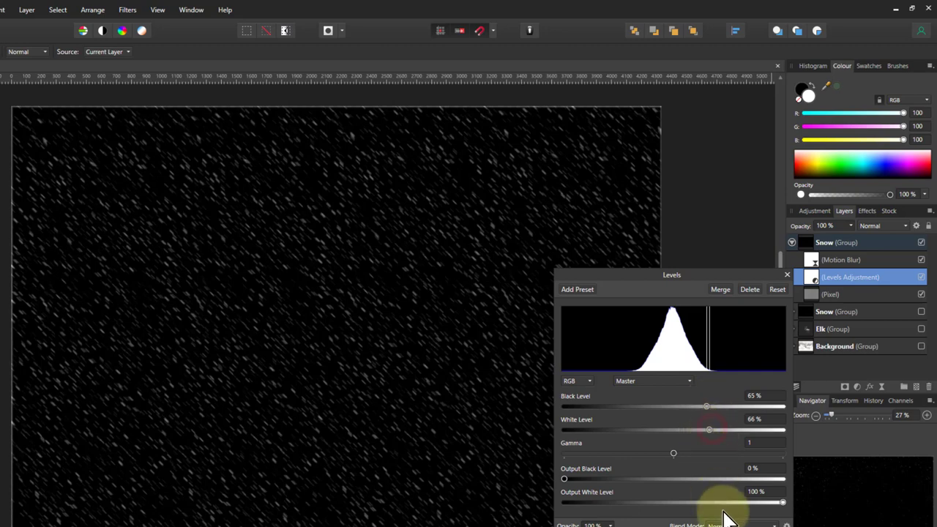
Set the top snow layer's Live Motion Blur to 16 px radius at 336° rotation.
double_click(812, 260)
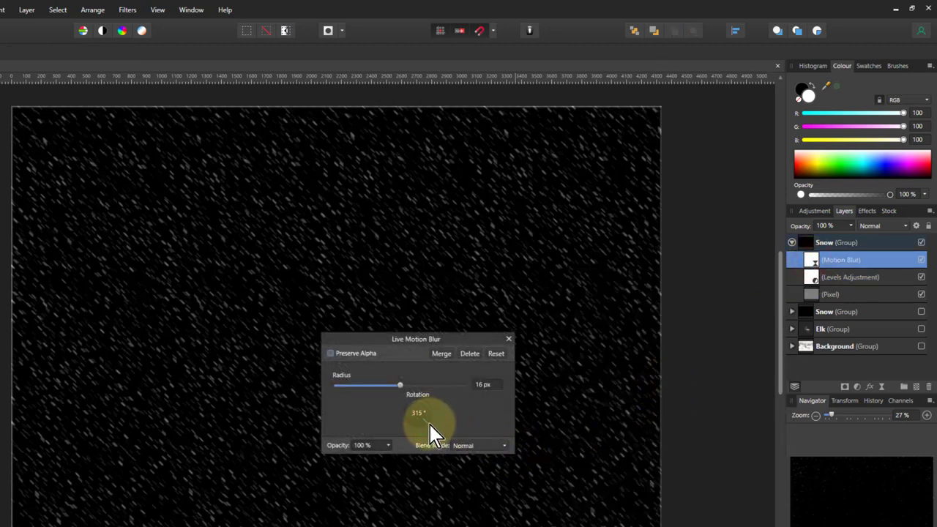
mouse_move(444, 425)
left_mouse_down()
mouse_move(443, 437)
mouse_move(422, 445)
mouse_move(453, 439)
left_mouse_up()
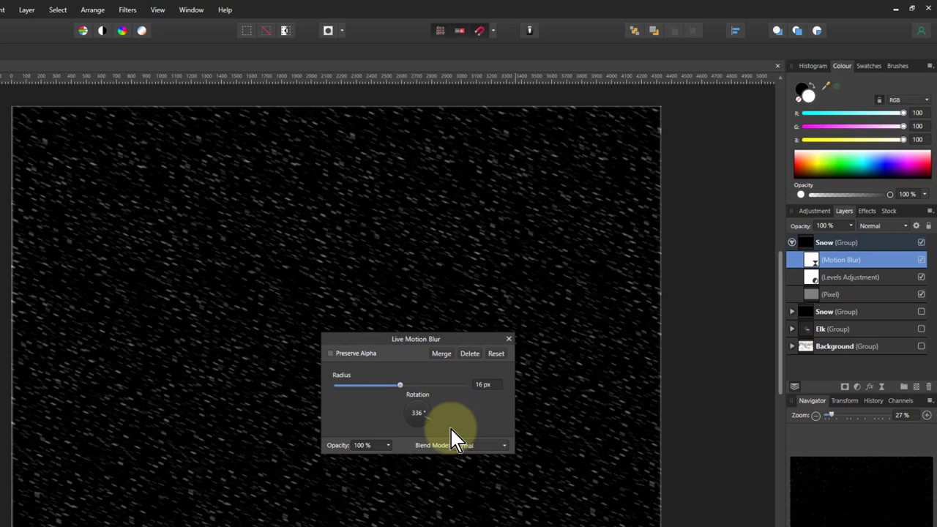
left_click(812, 247)
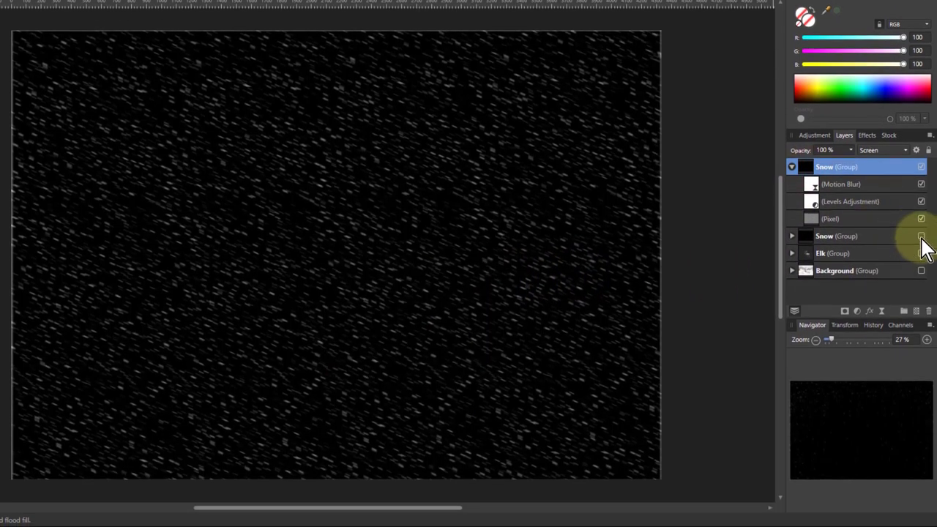
Show the Elk and Background groups, compare with the top Snow group toggled off, then collapse it.
left_click(921, 253)
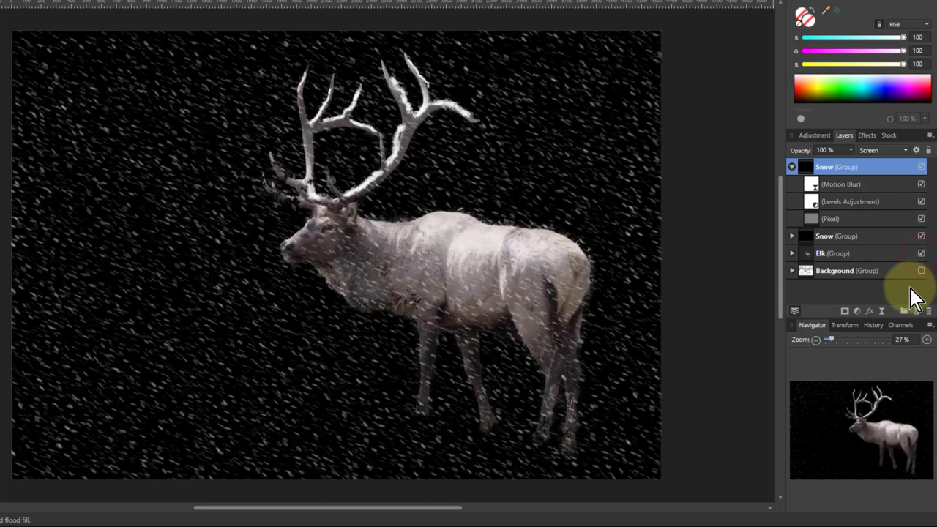
left_click(921, 271)
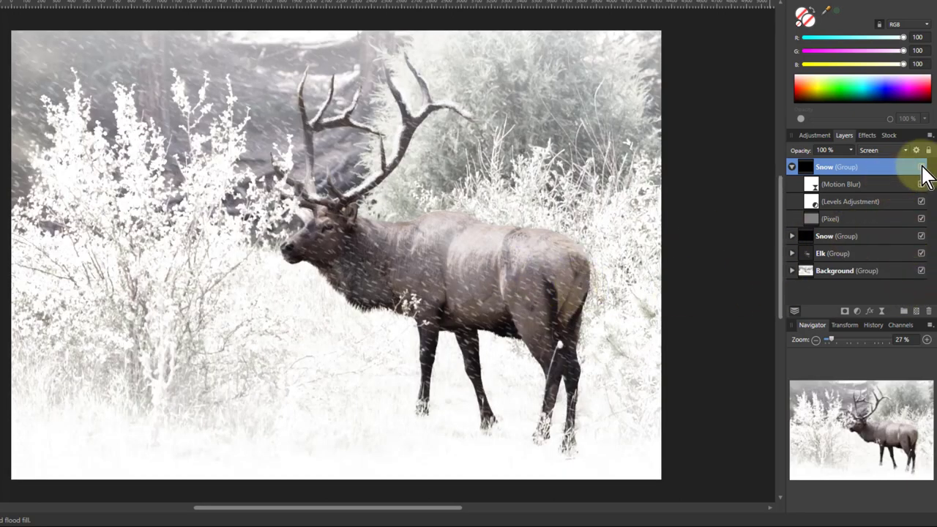
left_click(920, 167)
left_click(921, 166)
left_click(791, 167)
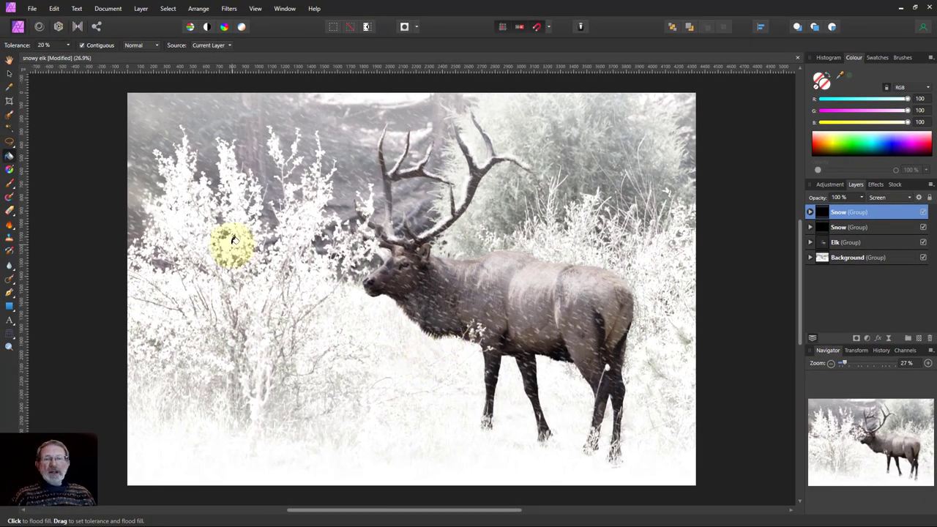
Create an artistic text object reading 'Happy Christmas' on the canvas.
left_click(10, 322)
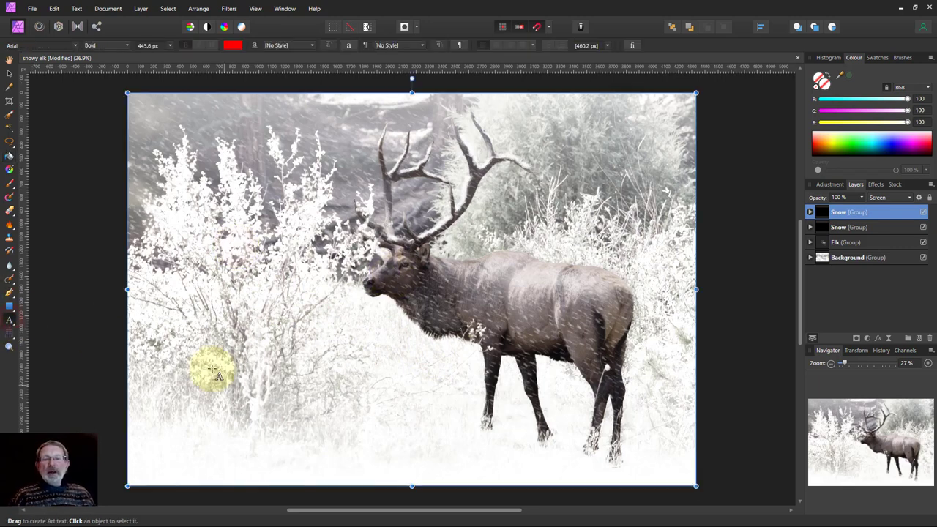
left_click_drag(189, 357, 220, 391)
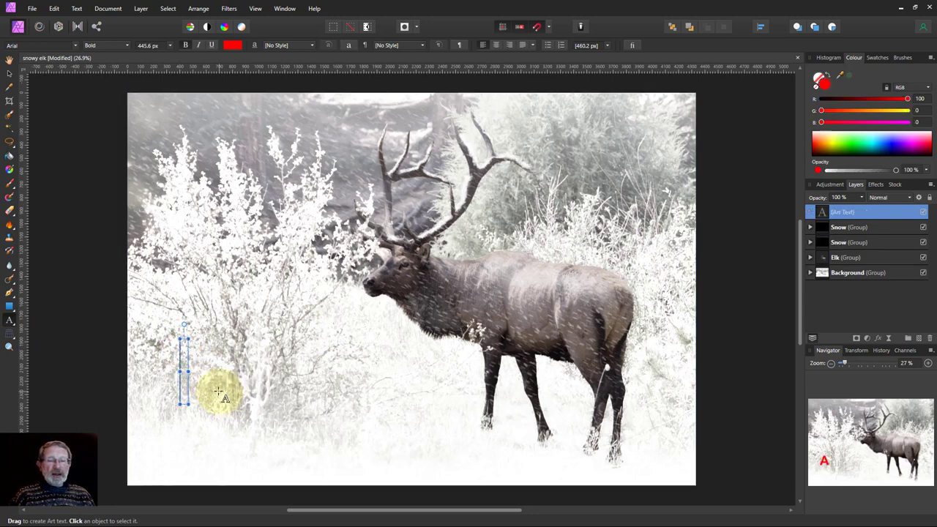
type("Hap")
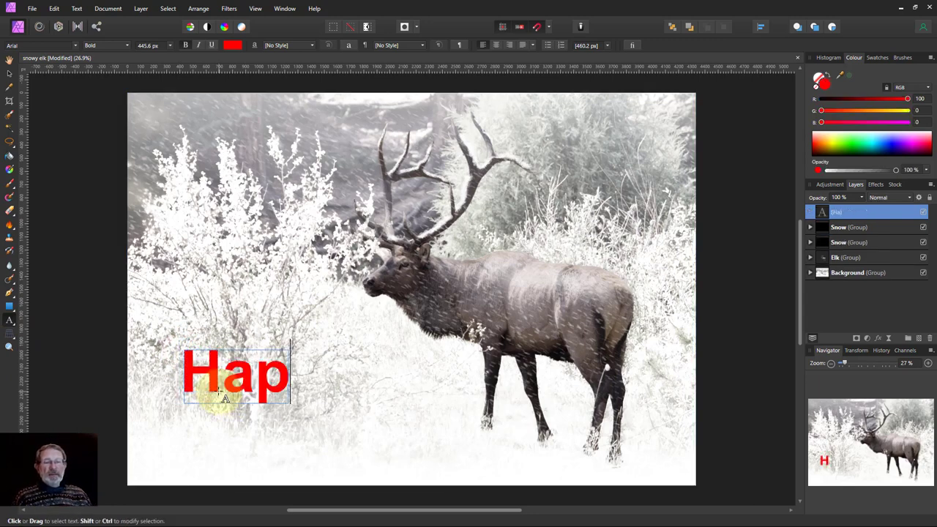
type("py Chri")
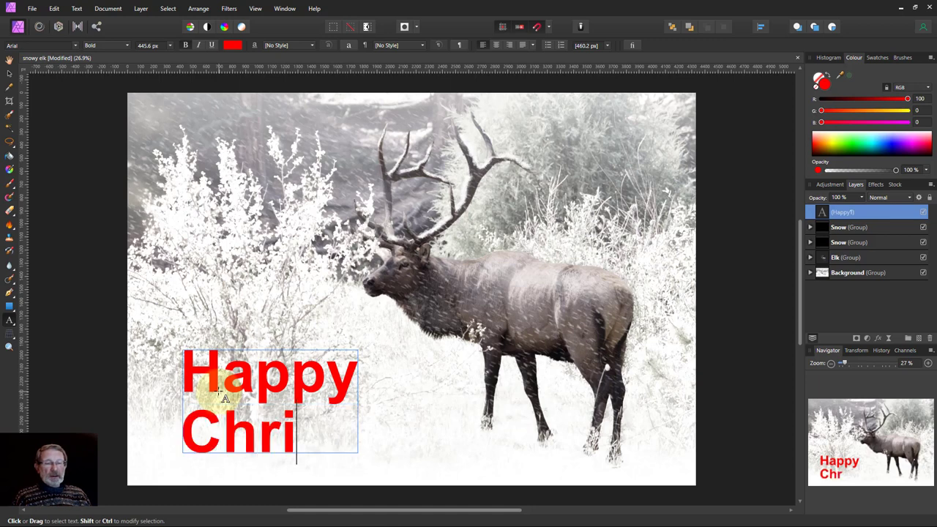
type("stmas")
key("Escape")
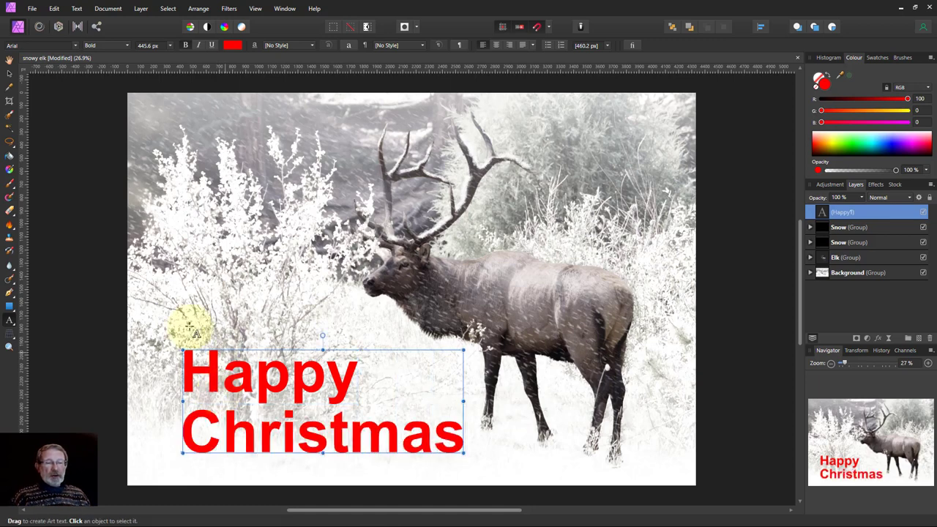
Move the text to the lower left and enlarge it to 478.8 px.
left_click(10, 74)
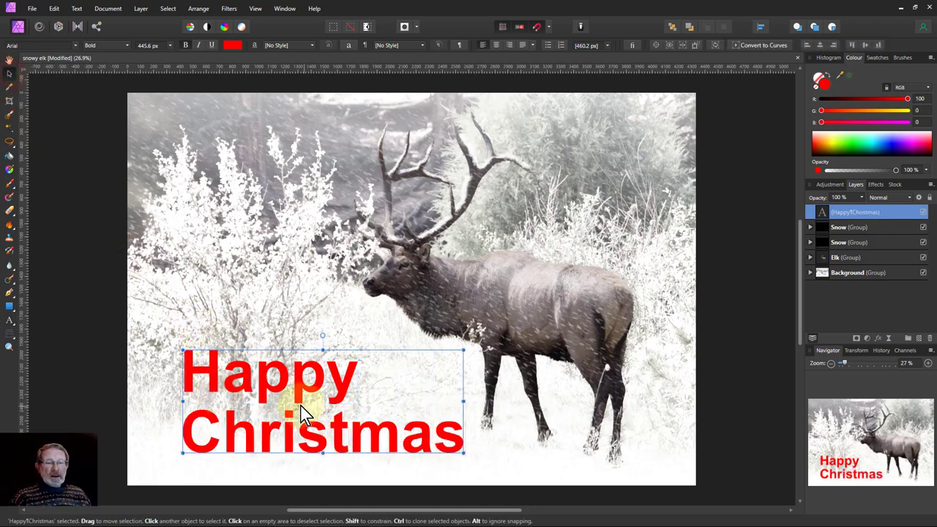
left_click_drag(274, 393, 248, 376)
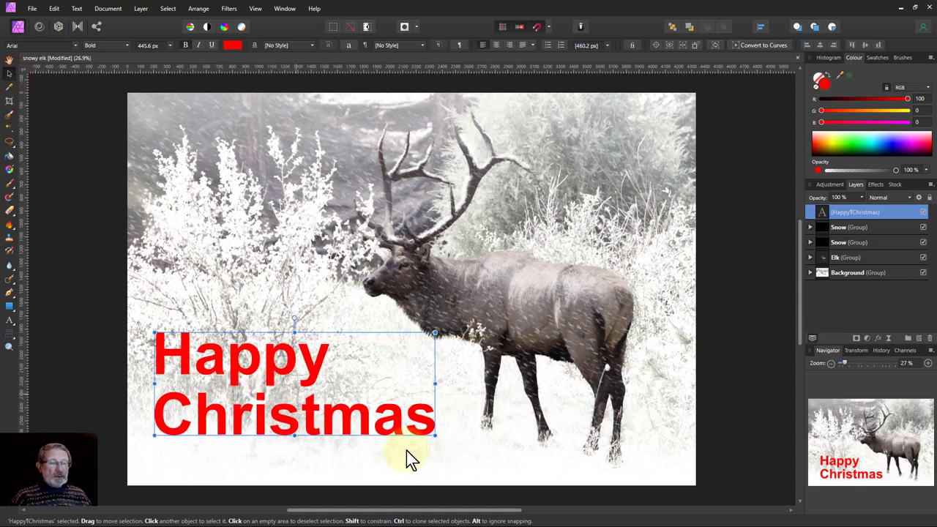
left_click_drag(435, 434, 454, 454)
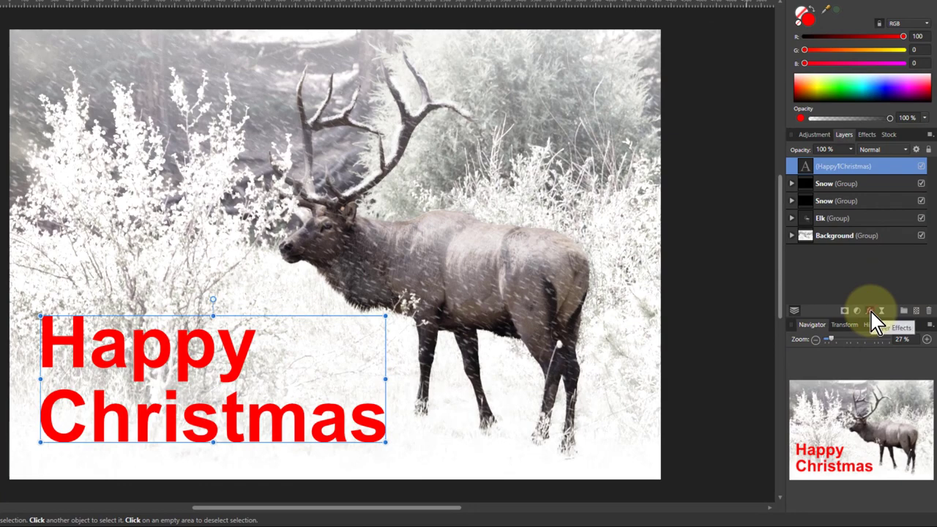
Give the Happy Christmas text an outer shadow with an 81 px radius.
left_click(870, 311)
left_click_drag(487, 84, 555, 144)
left_click(465, 154)
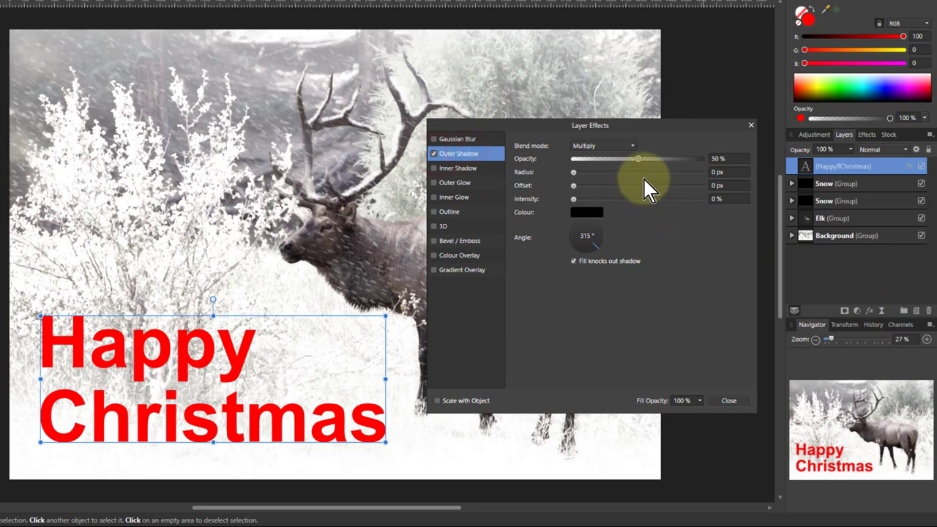
left_click_drag(573, 172, 716, 176)
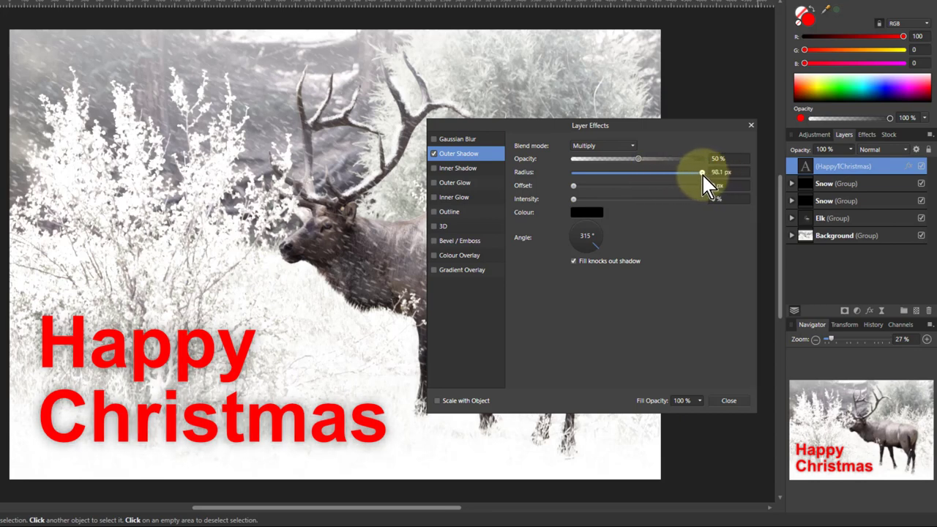
left_click_drag(707, 185, 701, 184)
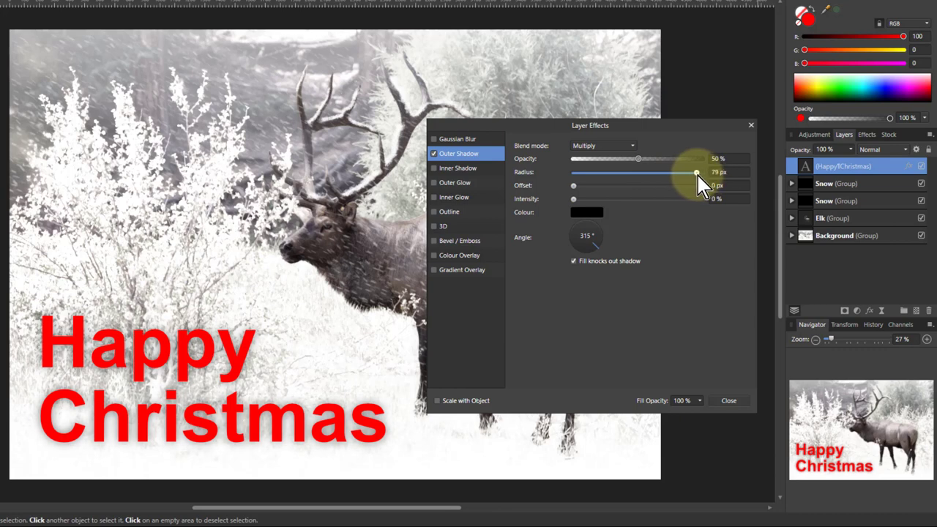
Add a 24.6 px radius inner shadow to the text.
left_click(436, 169)
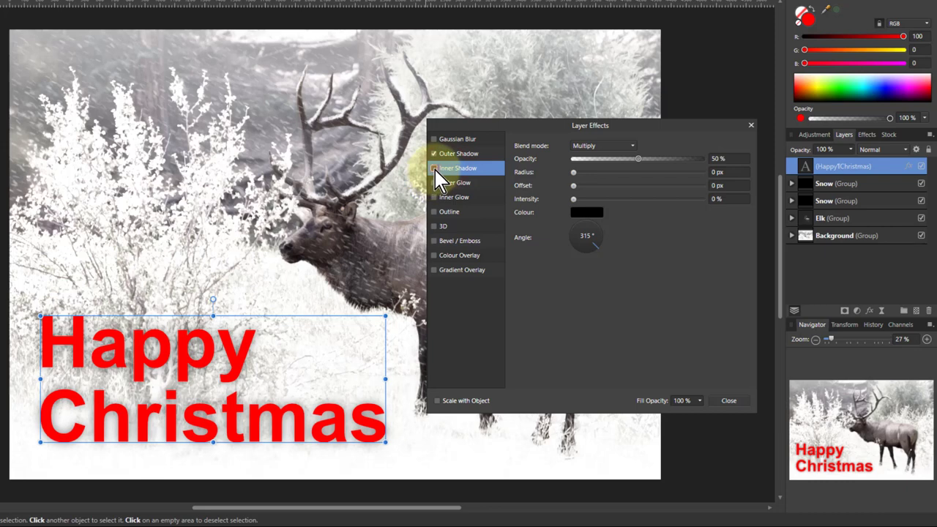
left_click(435, 169)
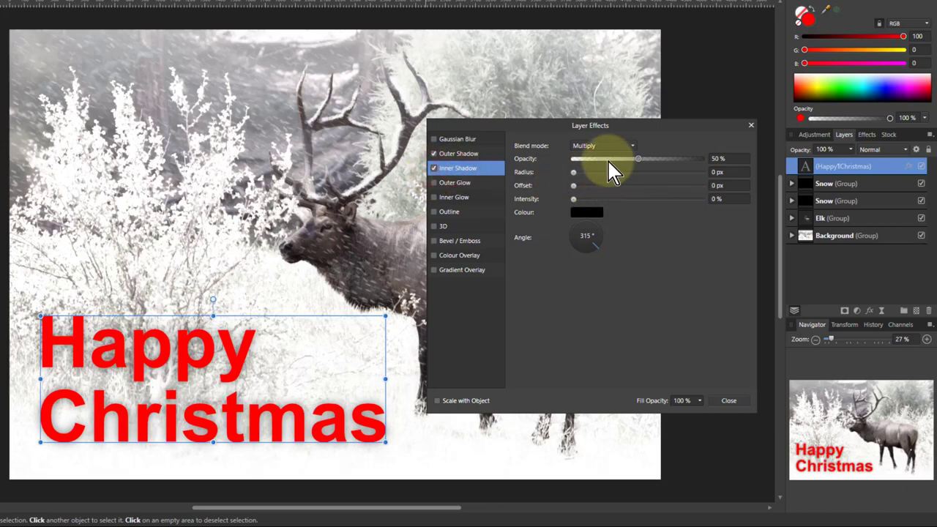
left_click_drag(573, 174, 652, 174)
left_click(288, 415)
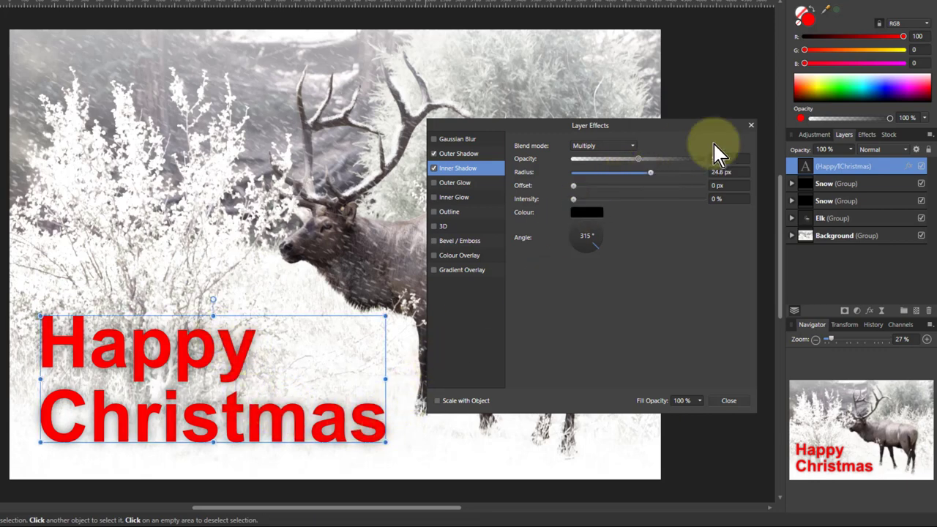
left_click(750, 124)
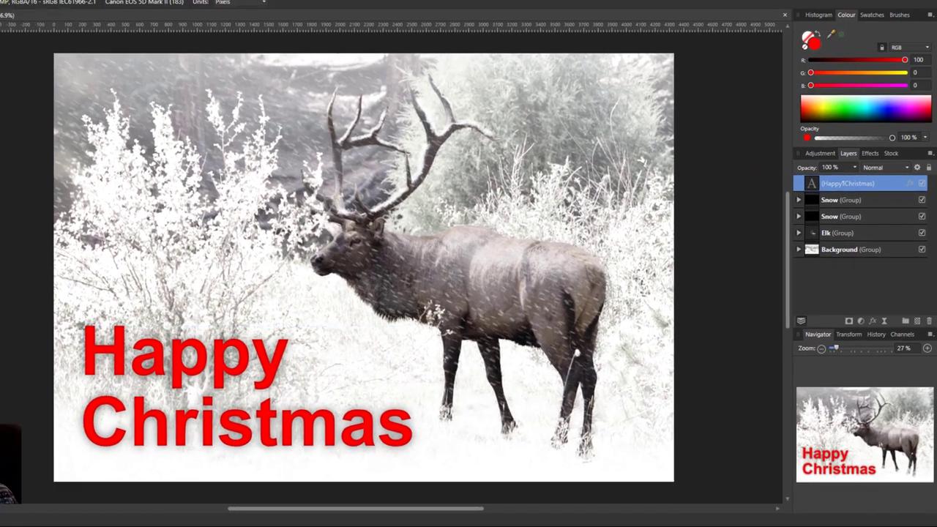
Enlarge the Happy Christmas text to about 530 px and move it lower toward the bottom-left edge.
key("h")
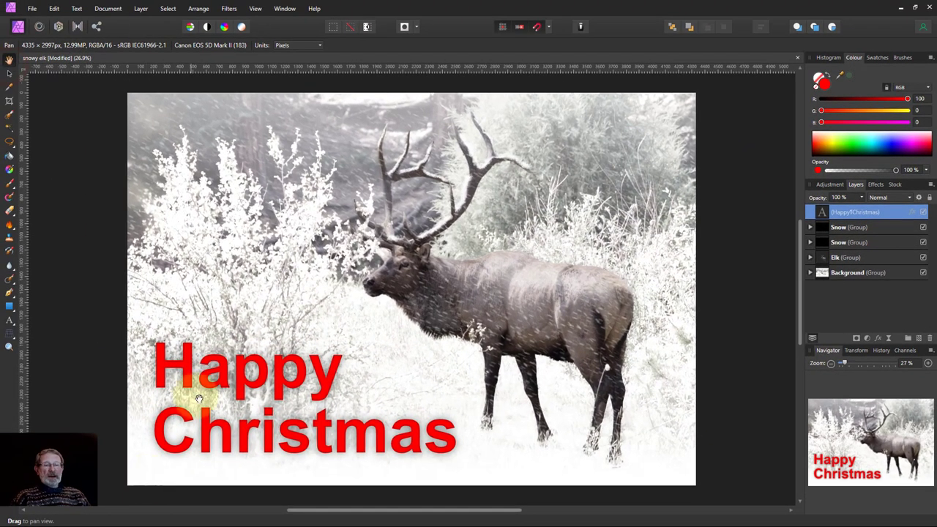
left_click(9, 73)
left_click_drag(209, 377, 199, 349)
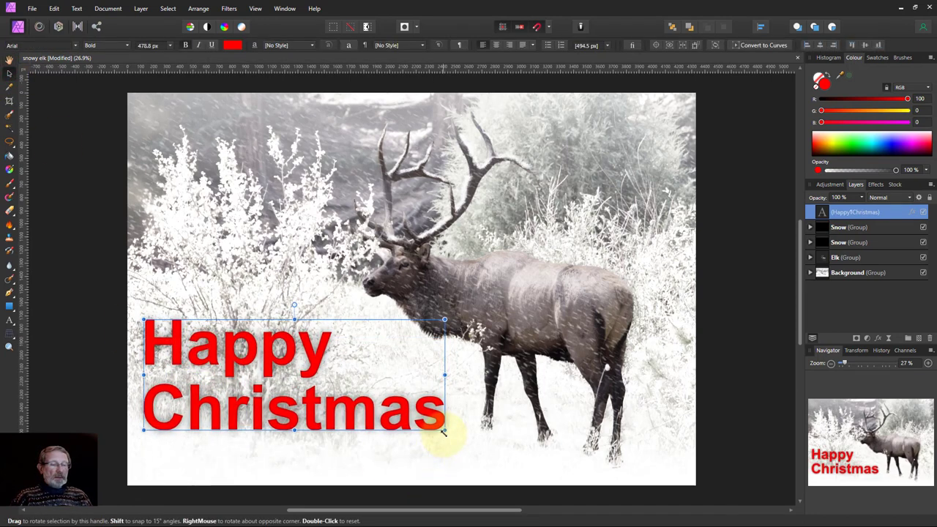
left_click_drag(444, 436, 477, 442)
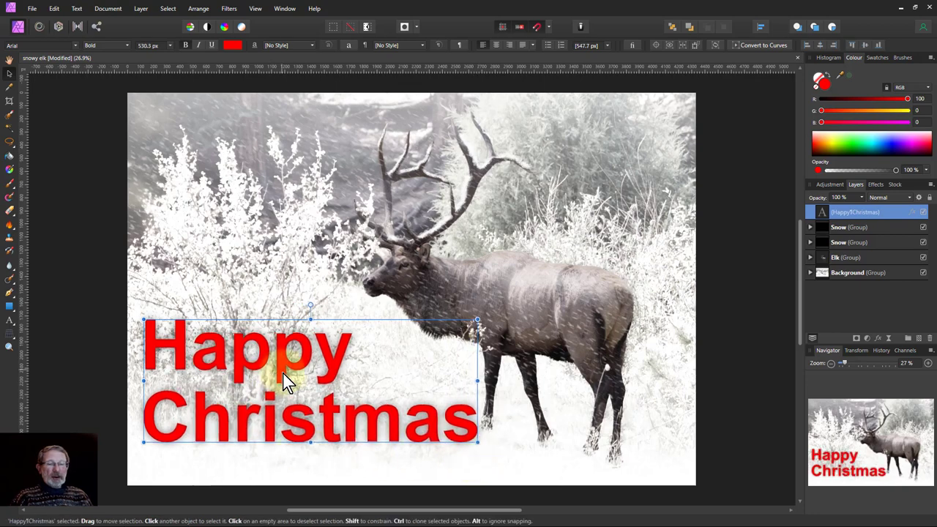
mouse_move(286, 383)
left_mouse_down()
mouse_move(289, 415)
mouse_move(281, 395)
left_mouse_up()
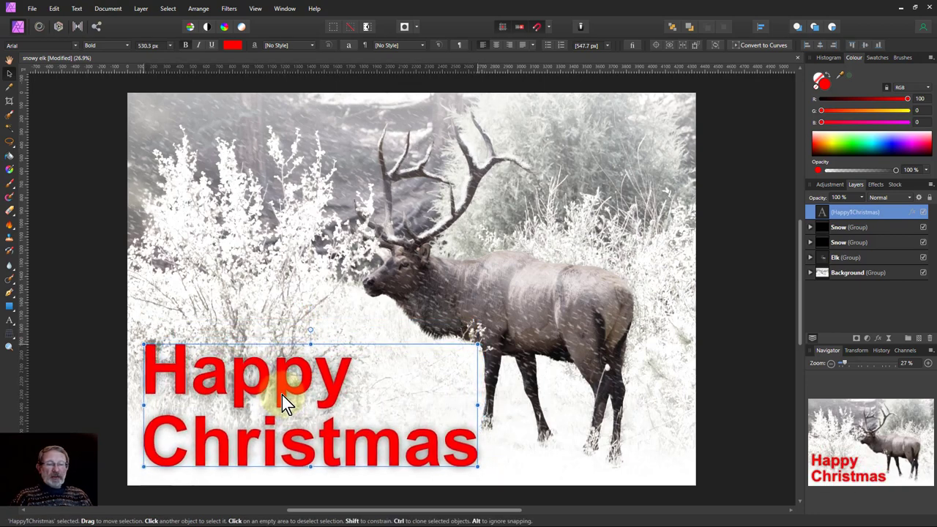
left_click(9, 59)
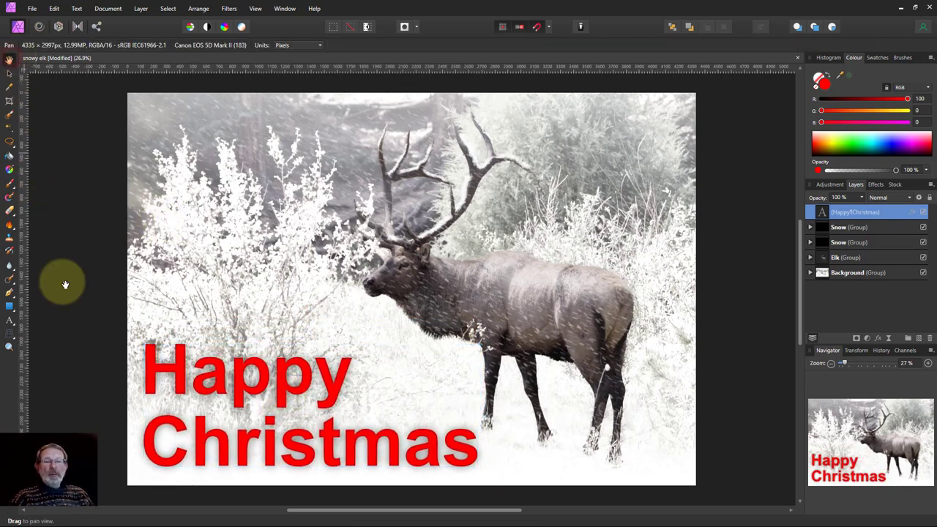